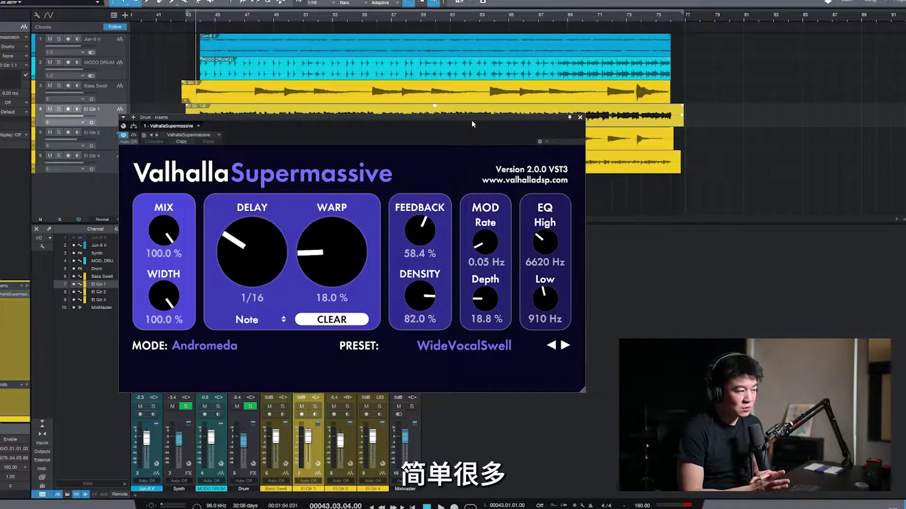
Look through the delay modes of the Drum channel's ValhallaSupermassive and close the plugin window.
{"action": "left_click", "coordinate": [205, 346]}
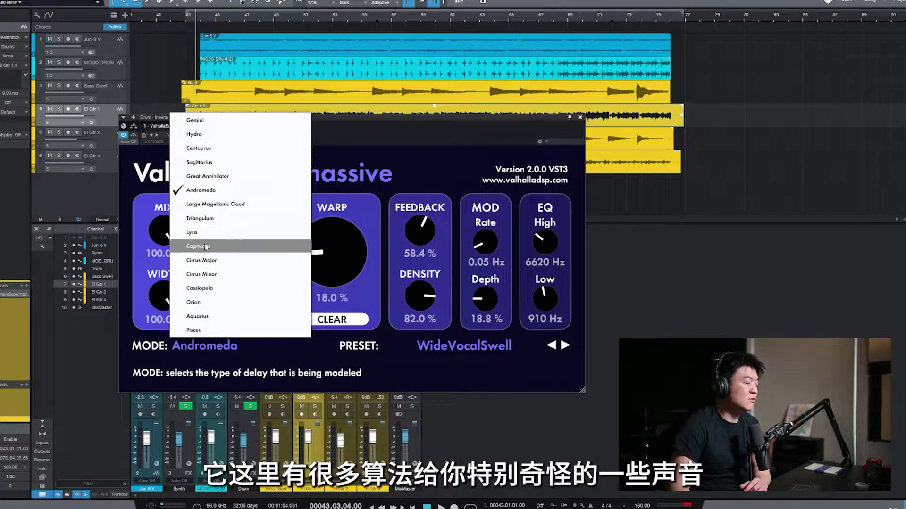
{"action": "left_click", "coordinate": [579, 120]}
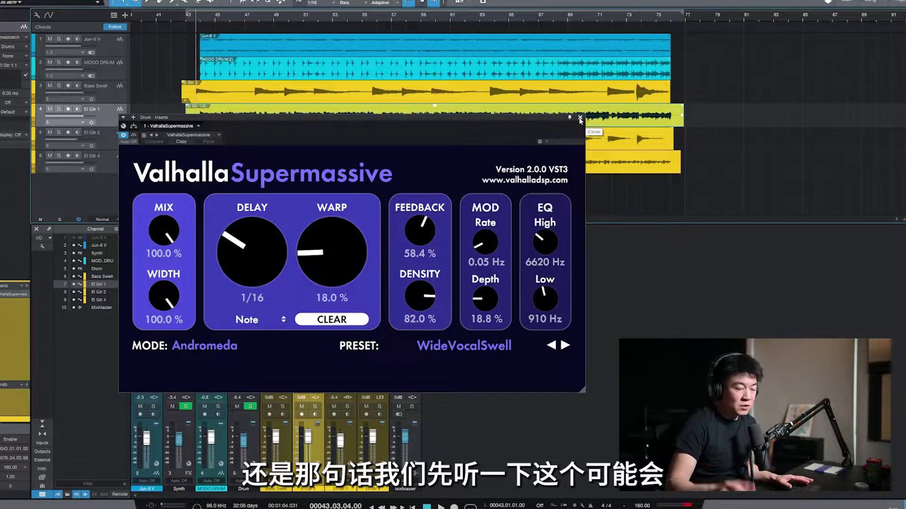
{"action": "left_click", "coordinate": [580, 118]}
Bypass all inserts in the song and listen to the mix without effects.
{"action": "left_click", "coordinate": [78, 220]}
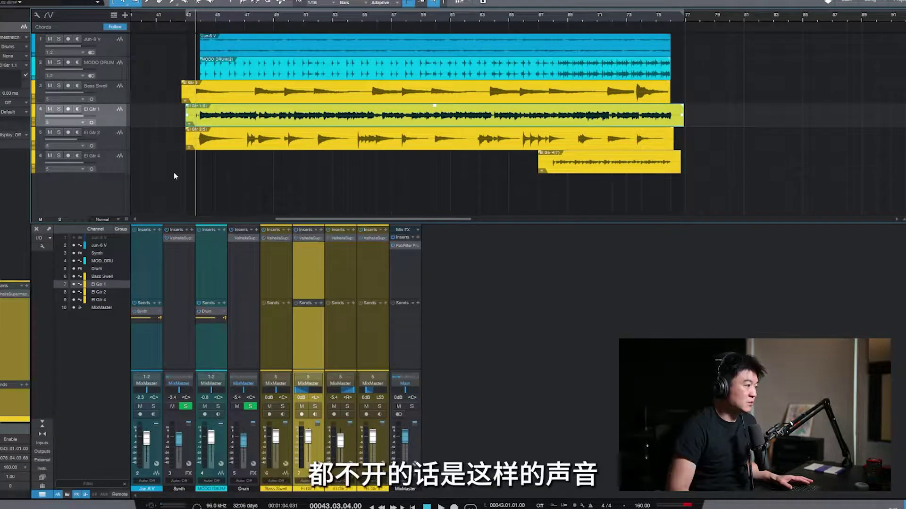
{"action": "key", "text": "space"}
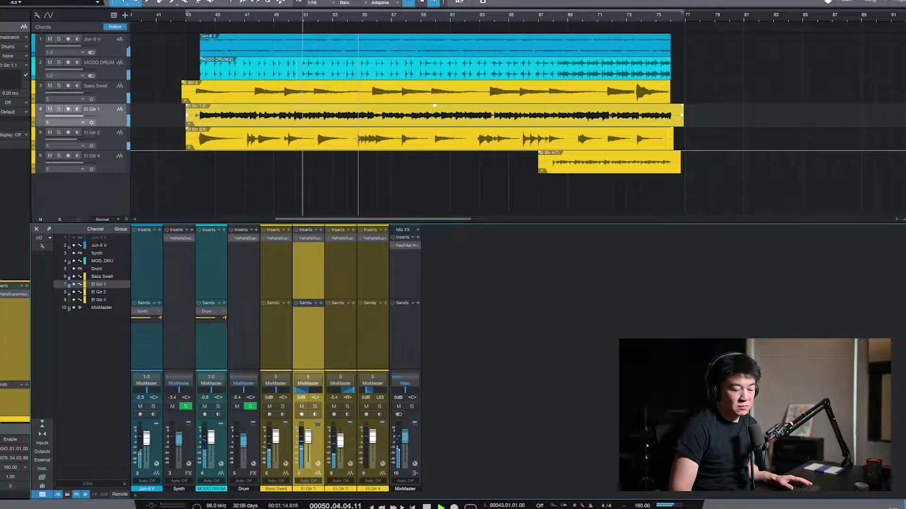
{"action": "key", "text": "space"}
Play the full mix with the inserts active, toggling the FabFilter insert on the Mix FX channel for comparison.
{"action": "key", "text": "space"}
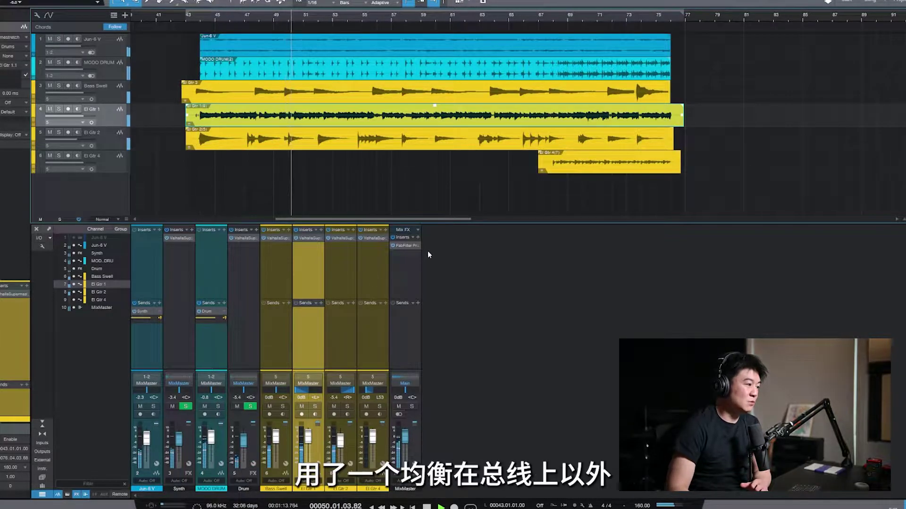
{"action": "left_click", "coordinate": [392, 245]}
{"action": "left_click", "coordinate": [393, 245]}
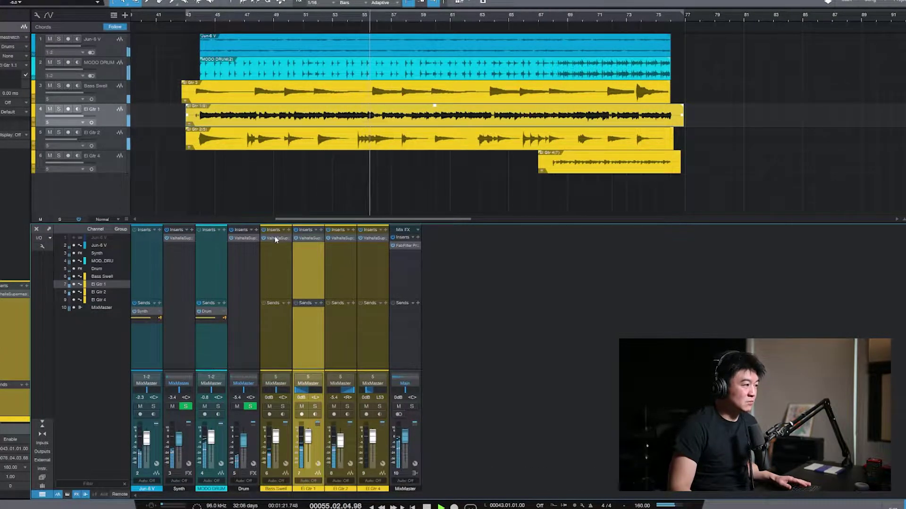
{"action": "key", "text": "space"}
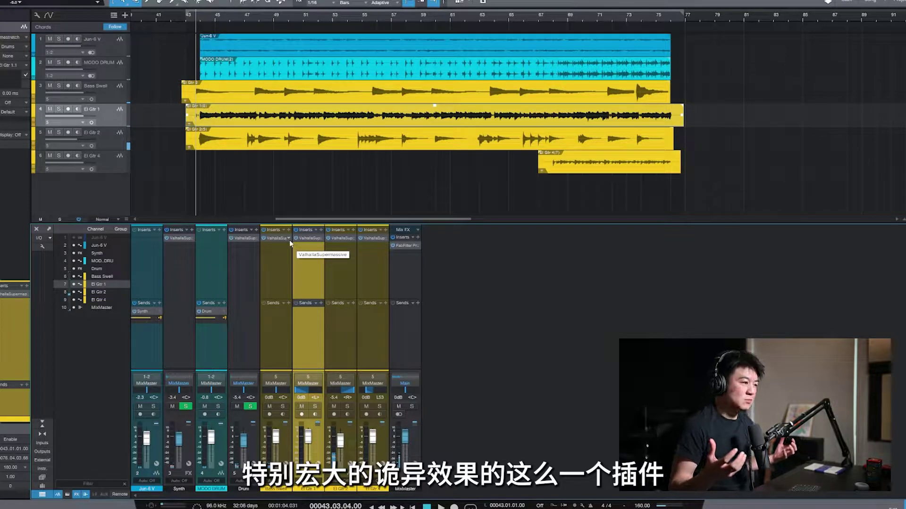
Solo the MODO DRUM channel and play it with the Drum channel's ValhallaSupermassive bypassed.
{"action": "left_click", "coordinate": [219, 406]}
{"action": "left_click", "coordinate": [242, 238]}
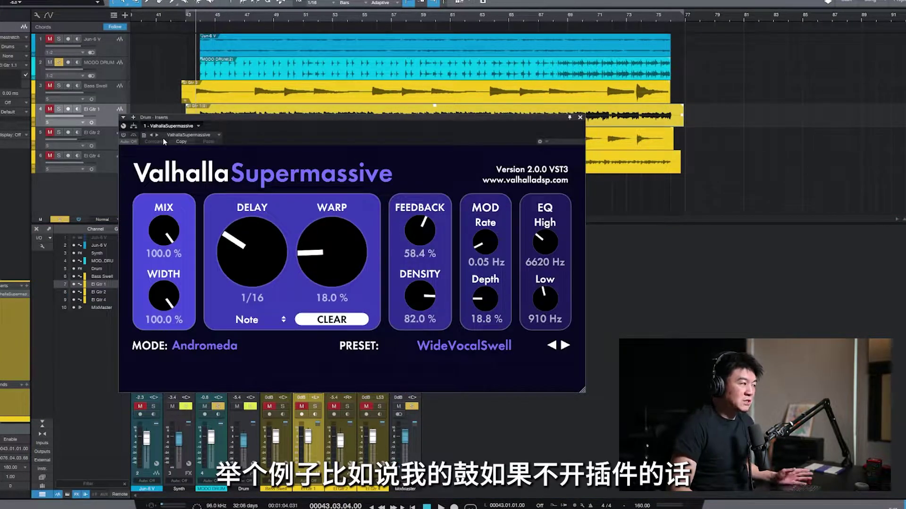
{"action": "key", "text": "space"}
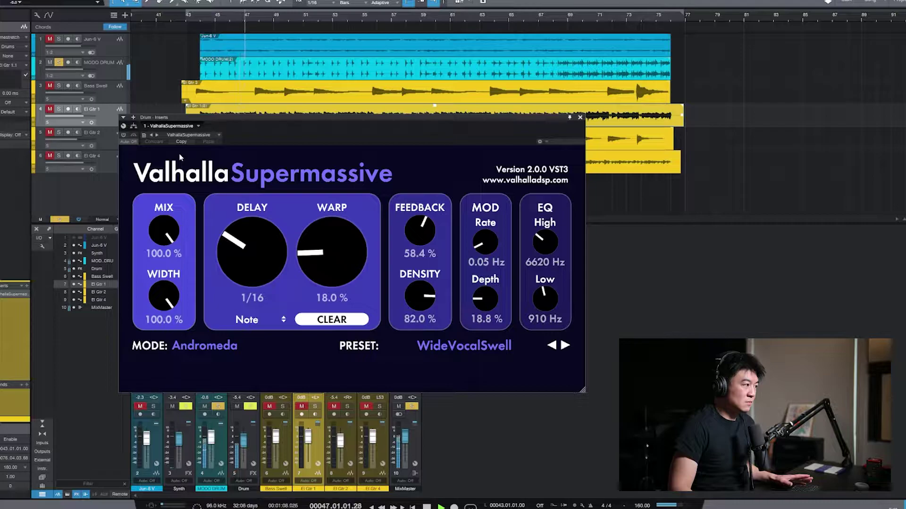
Listen to the soloed drums with the Drum channel's ValhallaSupermassive active, and close the plugin window.
{"action": "left_click", "coordinate": [543, 22]}
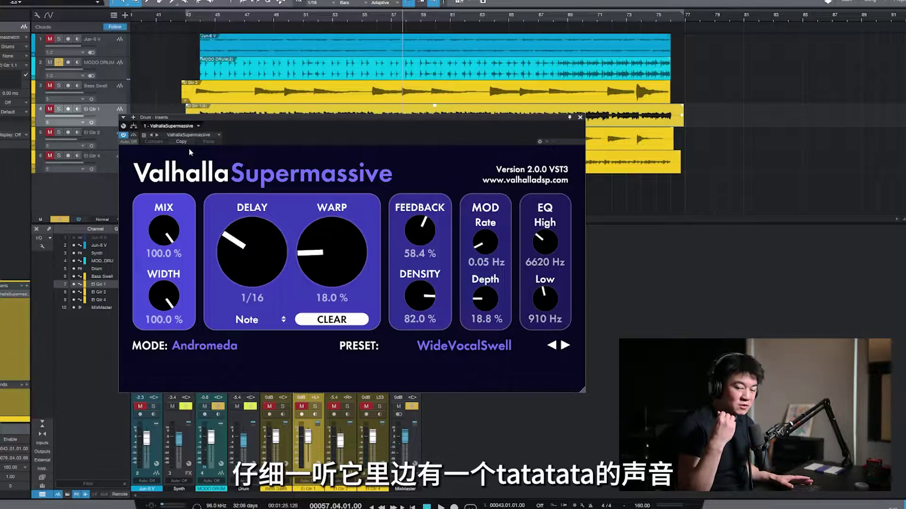
{"action": "key", "text": "space"}
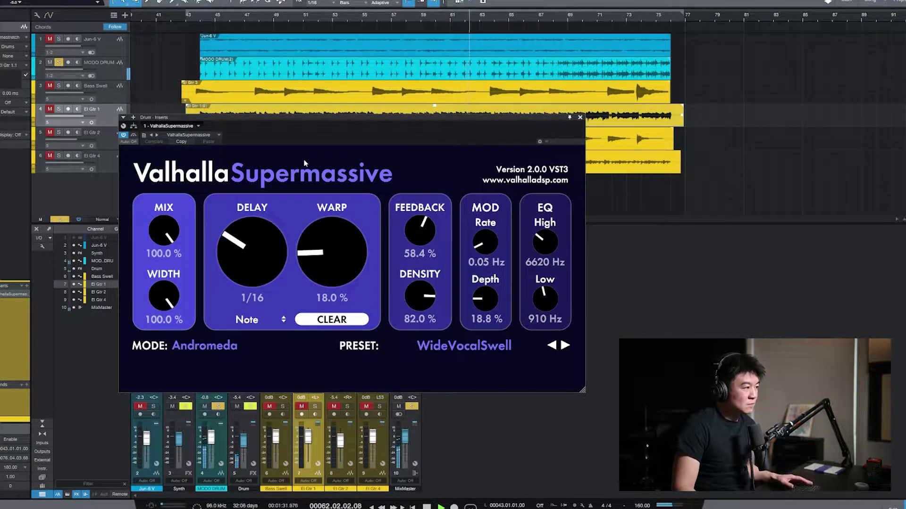
{"action": "key", "text": "space"}
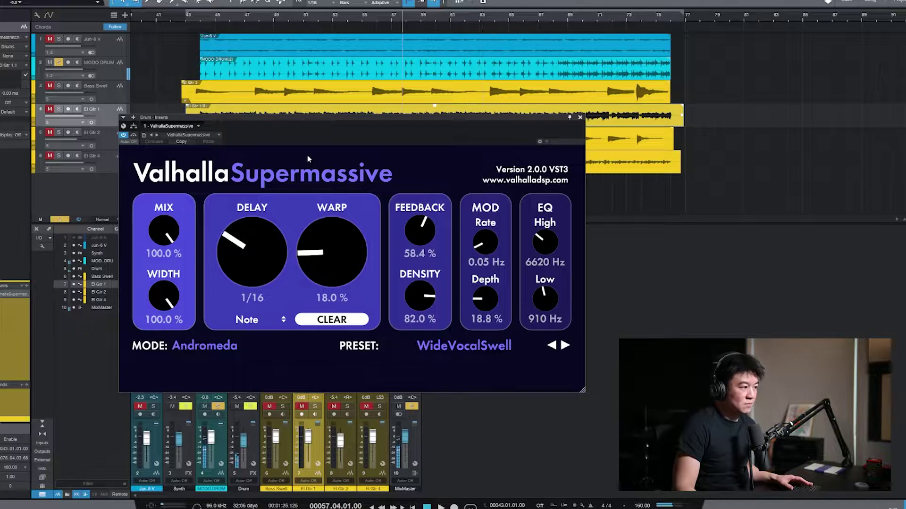
{"action": "left_click", "coordinate": [580, 119]}
Solo the Jun-6 V synth instead of the drums and play it with the Synth channel's ValhallaSupermassive bypassed.
{"action": "left_click", "coordinate": [153, 407]}
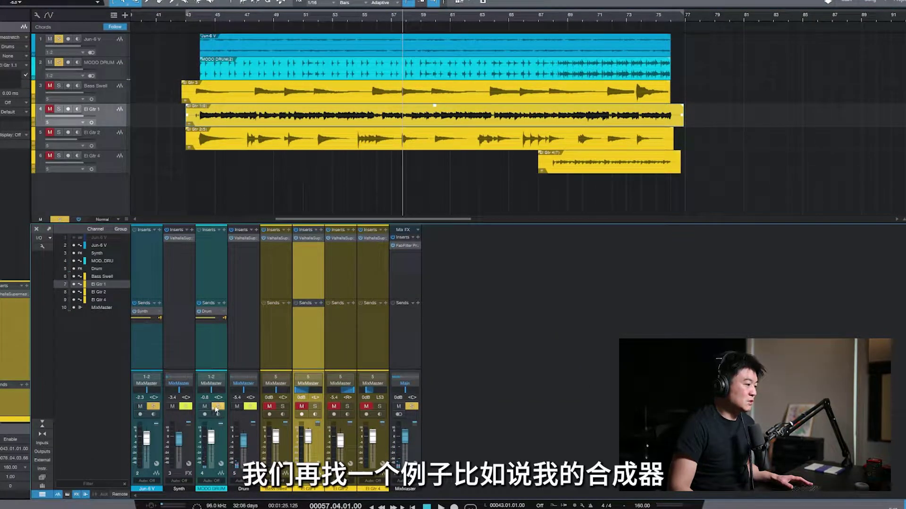
{"action": "left_click", "coordinate": [179, 238]}
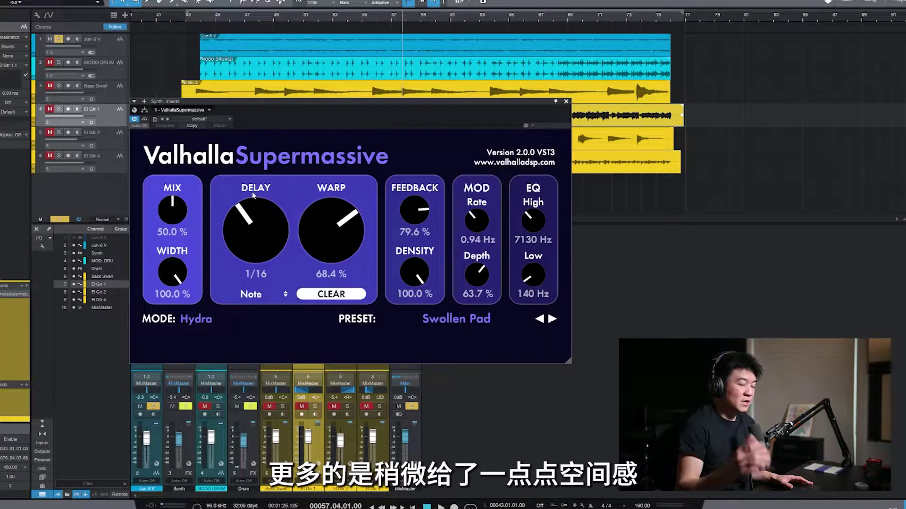
{"action": "left_click", "coordinate": [135, 120]}
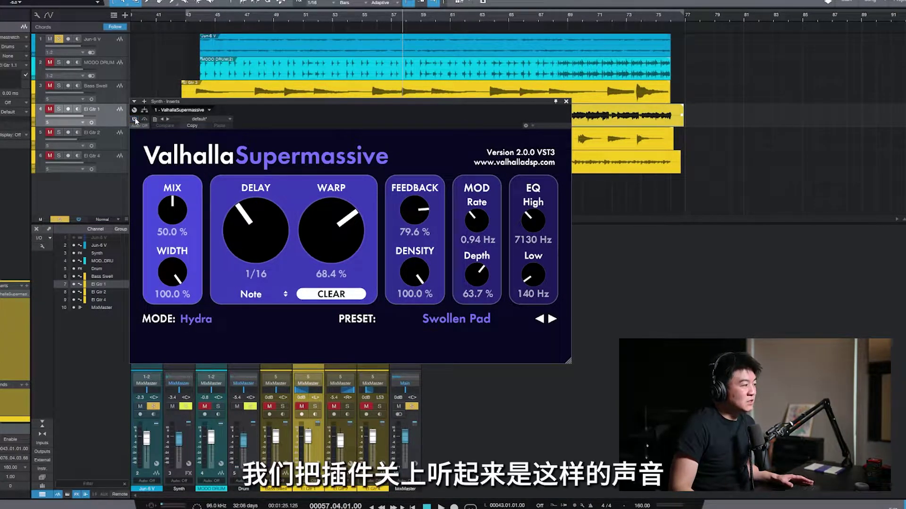
{"action": "left_click", "coordinate": [200, 21]}
{"action": "key", "text": "space"}
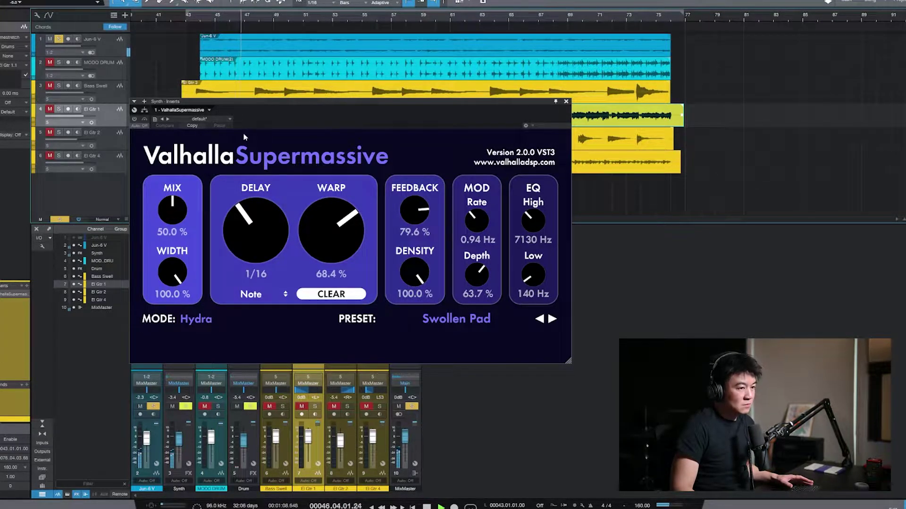
Reactivate ValhallaSupermassive on the Synth channel, listen to the synth, and close the plugin window.
{"action": "left_click", "coordinate": [134, 119]}
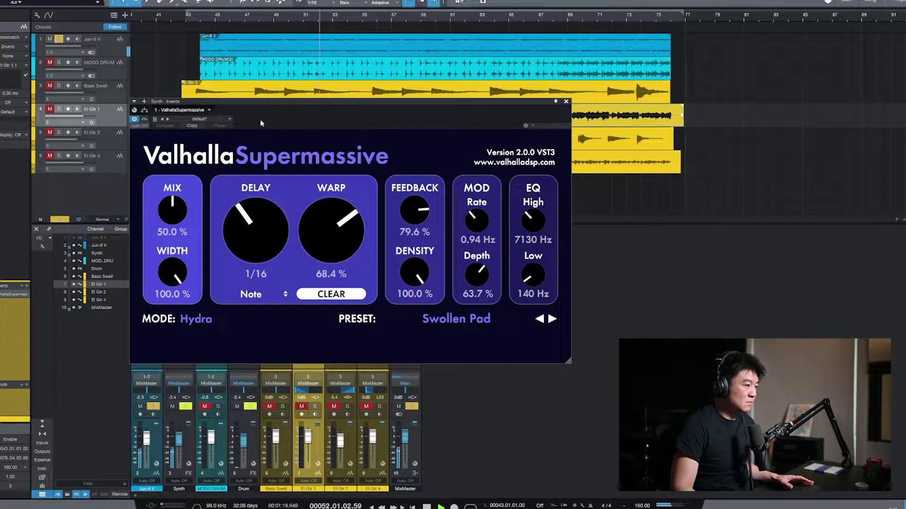
{"action": "key", "text": "space"}
{"action": "left_click", "coordinate": [566, 101]}
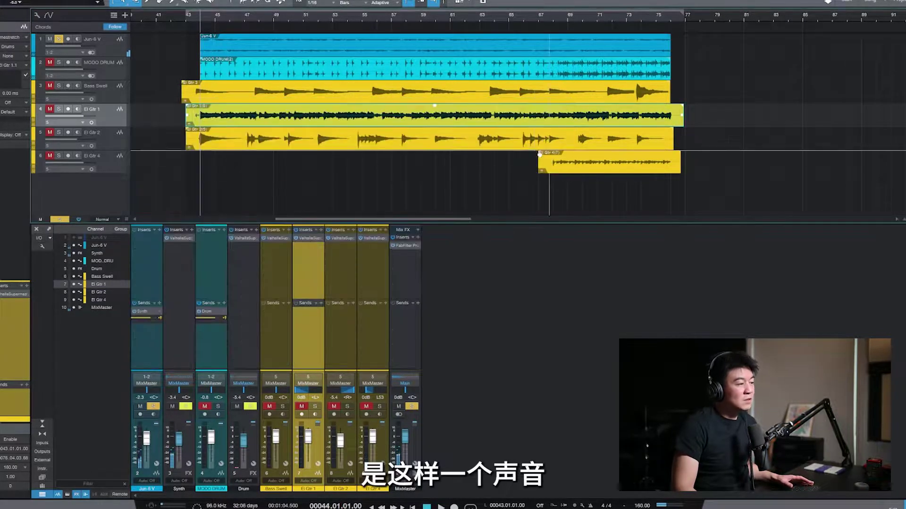
Solo the Bass Swell track as well and place the playback cursor at bar 43.
{"action": "left_click", "coordinate": [275, 279]}
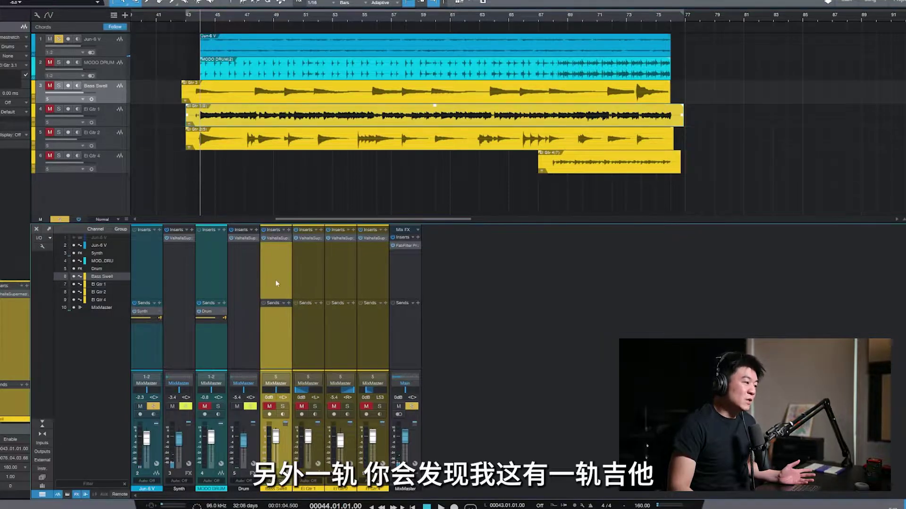
{"action": "key", "text": "m"}
{"action": "key", "text": "s"}
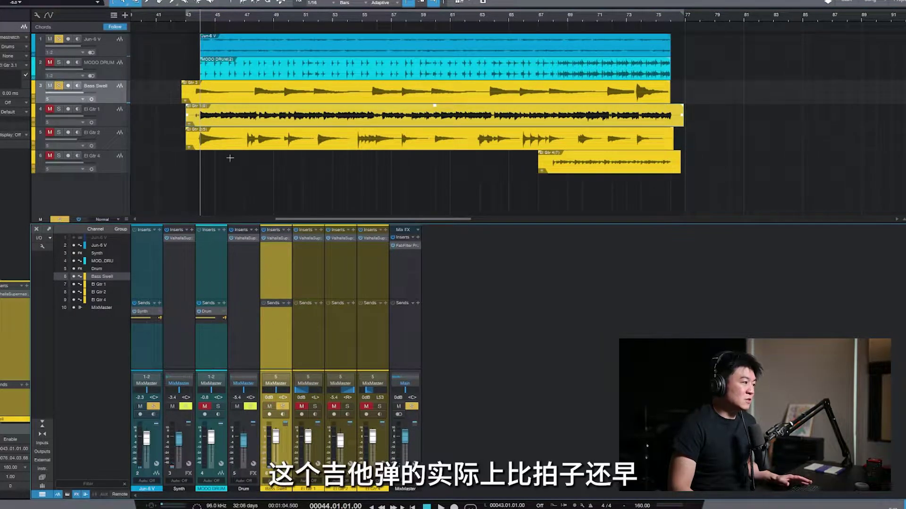
{"action": "left_click", "coordinate": [189, 18]}
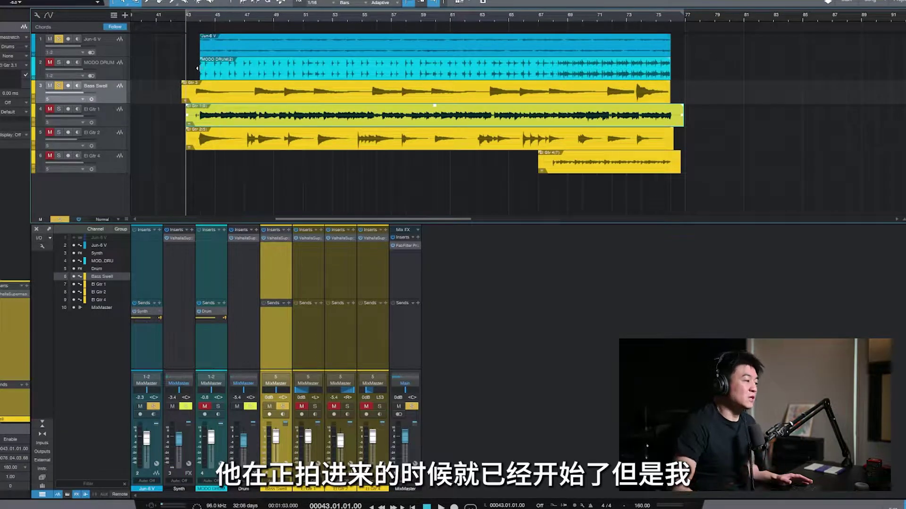
Open ValhallaSupermassive on the Bass Swell channel, then reposition and enlarge its window.
{"action": "double_click", "coordinate": [276, 239]}
{"action": "left_click_drag", "start_coordinate": [483, 163], "coordinate": [250, 158]}
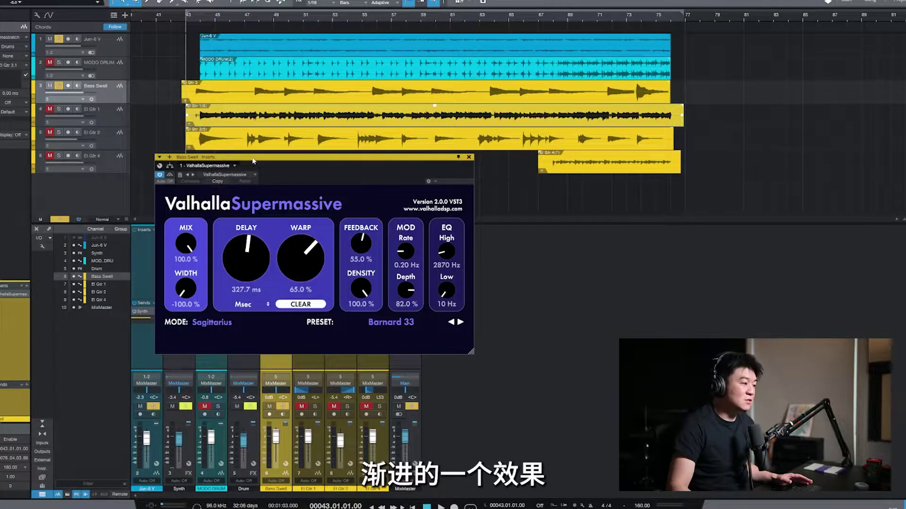
{"action": "left_click_drag", "start_coordinate": [469, 355], "coordinate": [549, 393]}
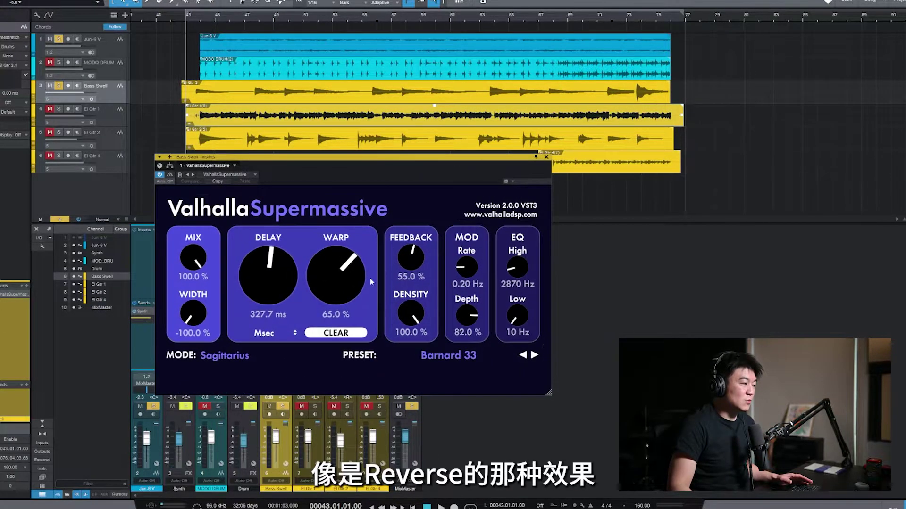
Bypass the Bass Swell's ValhallaSupermassive and listen to the dry track, removing the solo from Jun-6 V.
{"action": "left_click", "coordinate": [160, 175]}
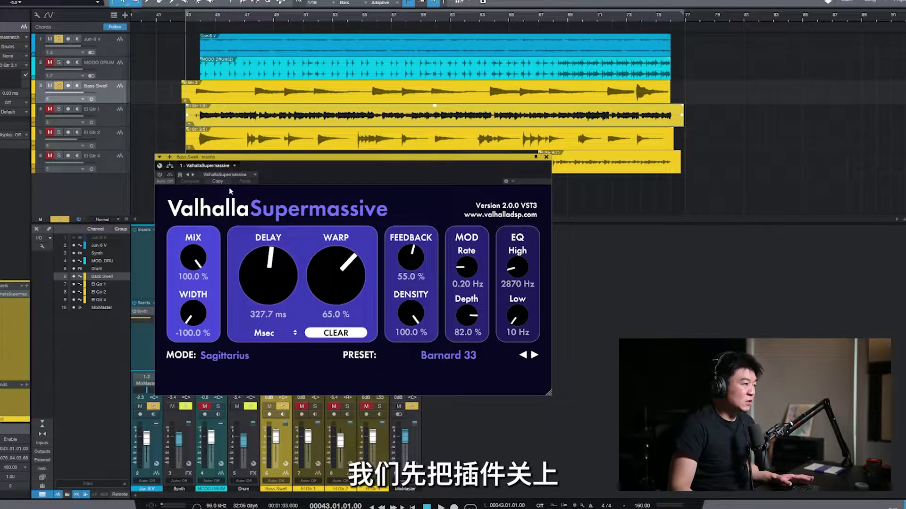
{"action": "key", "text": "space"}
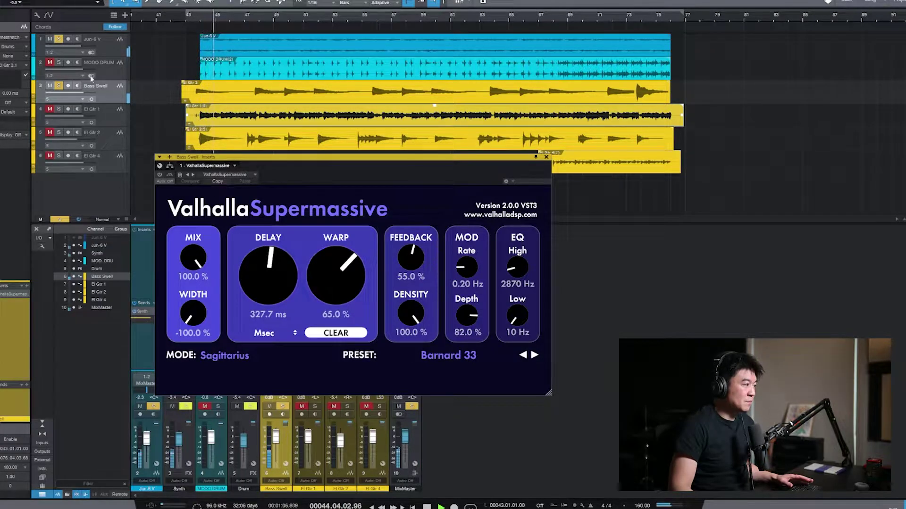
{"action": "left_click", "coordinate": [59, 40]}
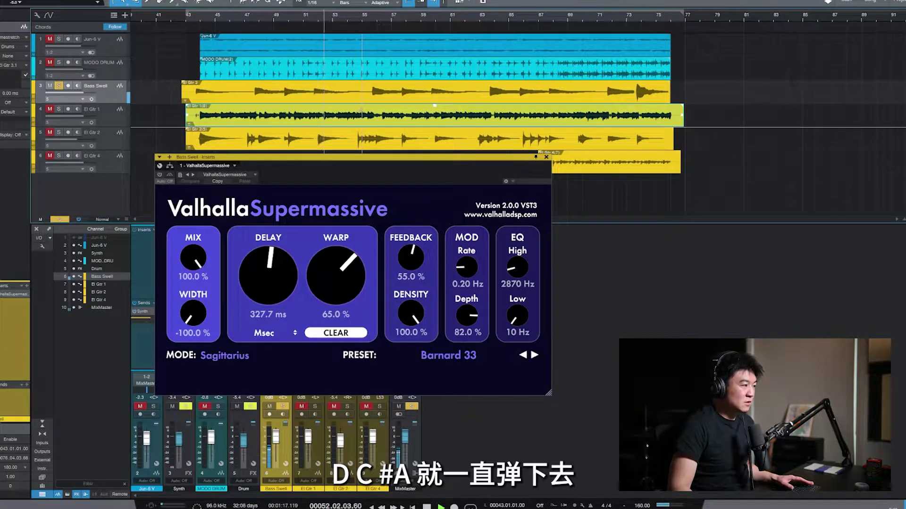
{"action": "key", "text": "space"}
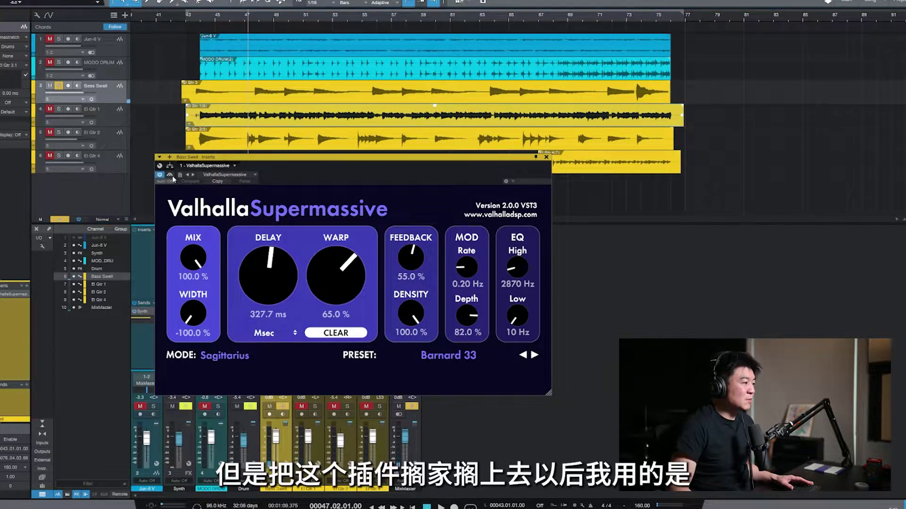
Play the soloed Bass Swell from bar 43 with its ValhallaSupermassive active.
{"action": "left_click", "coordinate": [185, 22]}
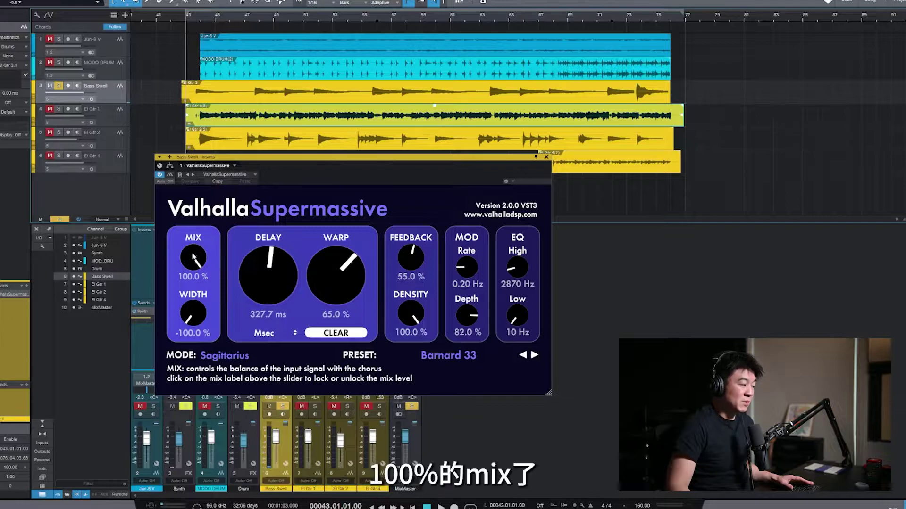
{"action": "key", "text": "space"}
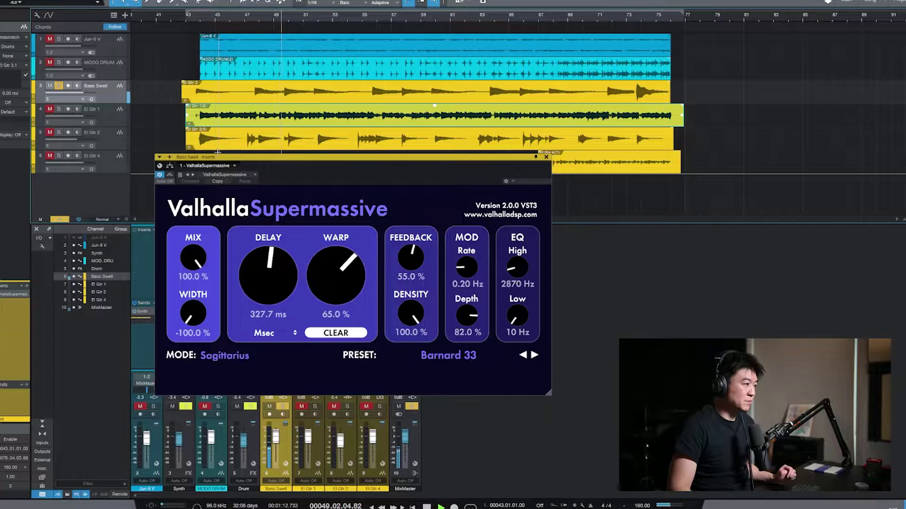
{"action": "key", "text": "space"}
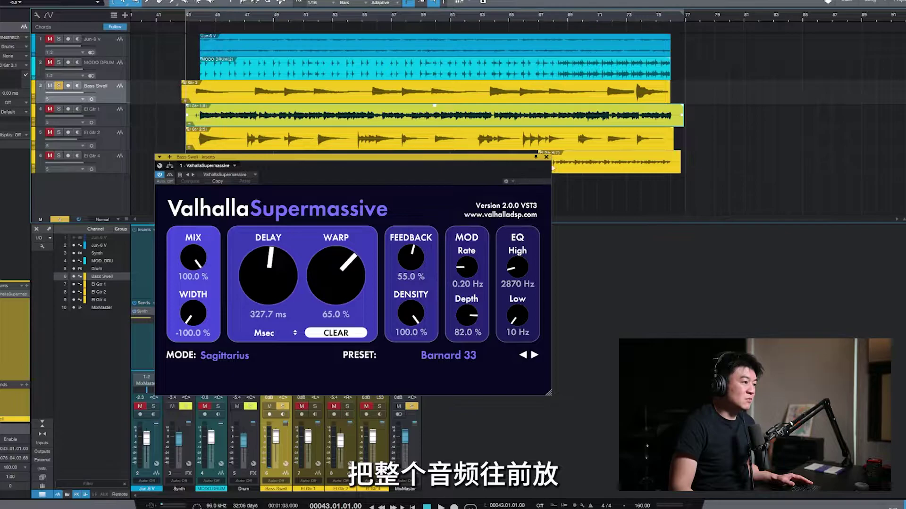
Close the plugin window and listen to Bass Swell together with the Jun-6 V and MODO DRUM tracks.
{"action": "left_click", "coordinate": [546, 157]}
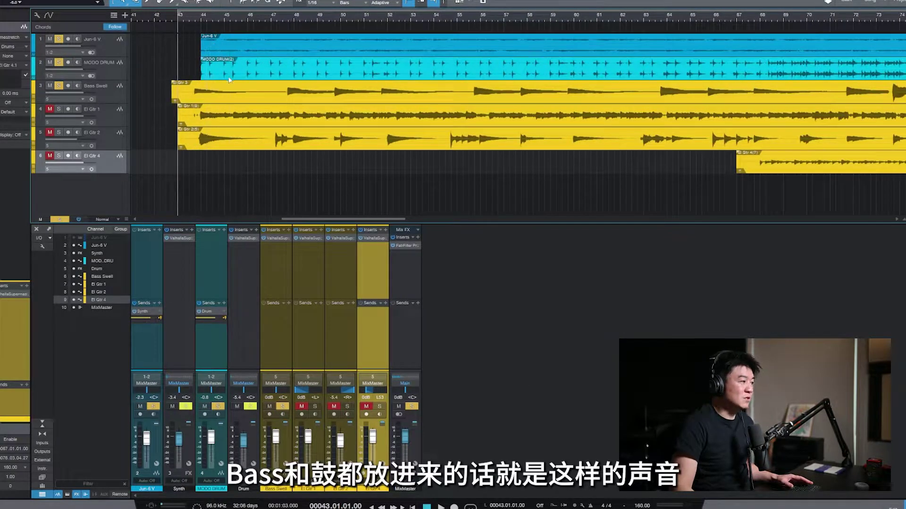
{"action": "key", "text": "space"}
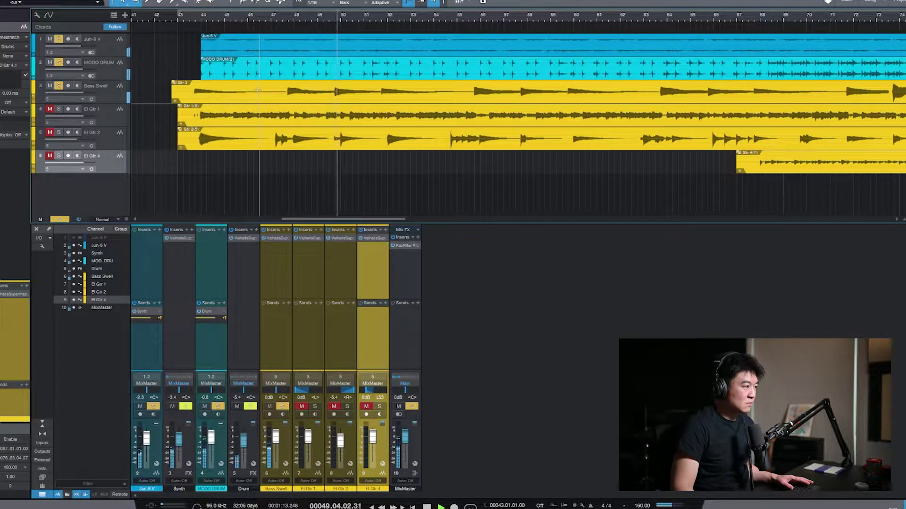
{"action": "key", "text": "space"}
Solo only the El Gtr 1 track and play it from bar 43.
{"action": "left_click", "coordinate": [103, 114]}
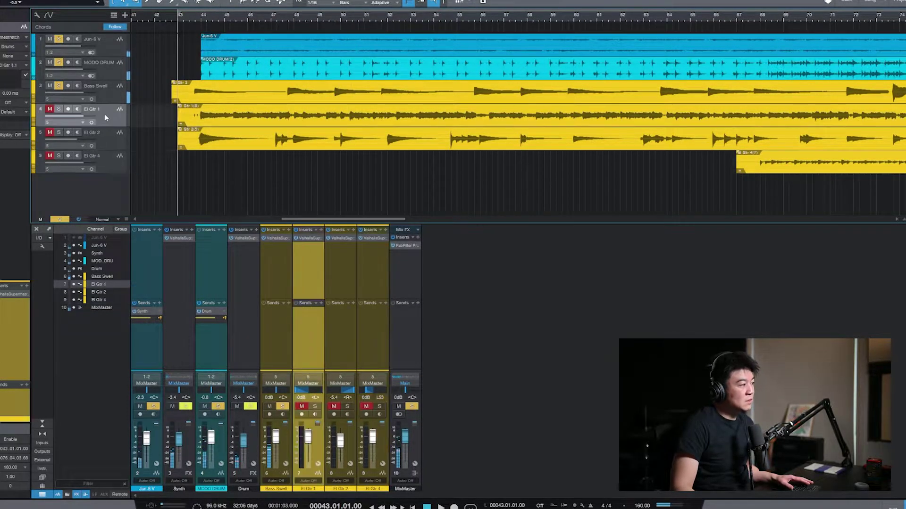
{"action": "left_click", "coordinate": [60, 111]}
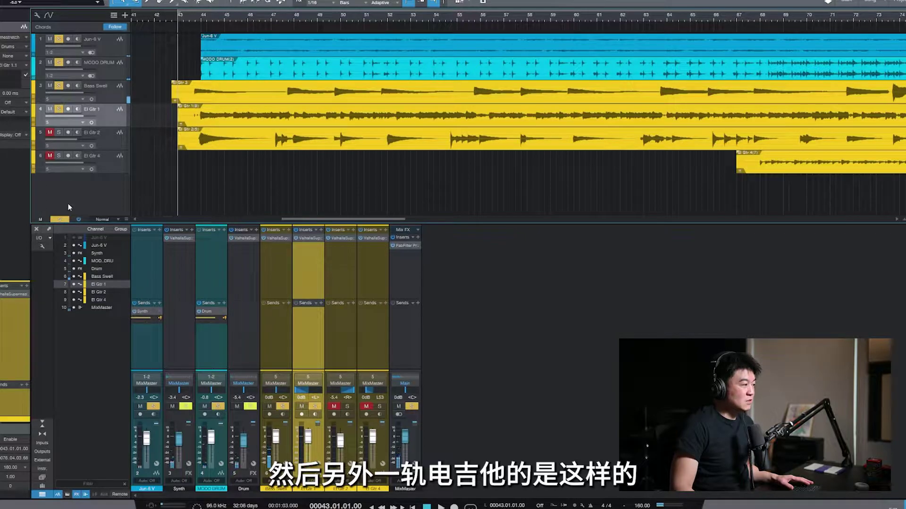
{"action": "left_click", "coordinate": [59, 110], "text": "alt"}
{"action": "key", "text": "space"}
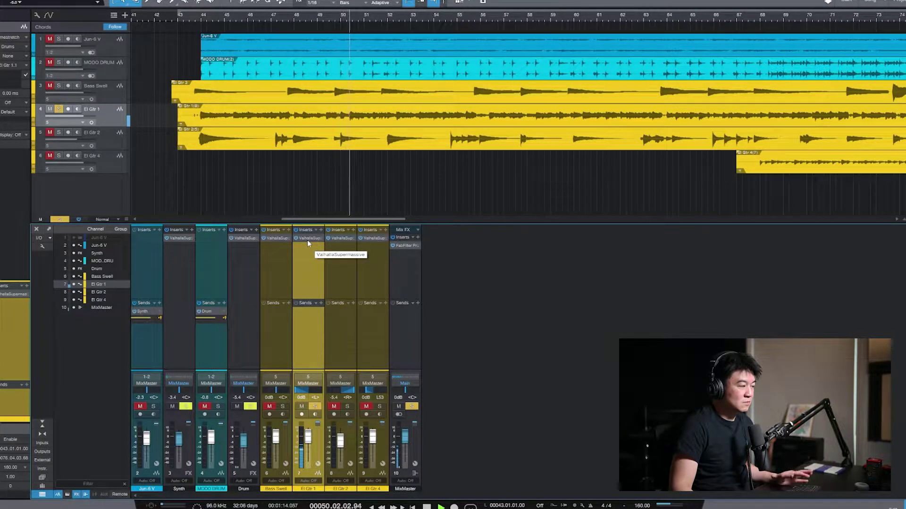
Solo only the El Gtr 2 track and play it from bar 43, without and with its ValhallaSupermassive.
{"action": "key", "text": "space"}
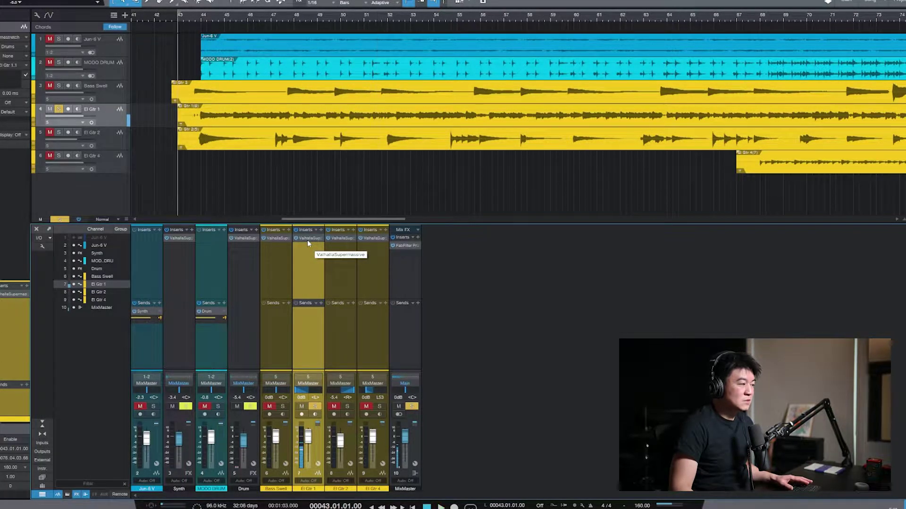
{"action": "left_click", "coordinate": [67, 128]}
{"action": "key", "text": "space"}
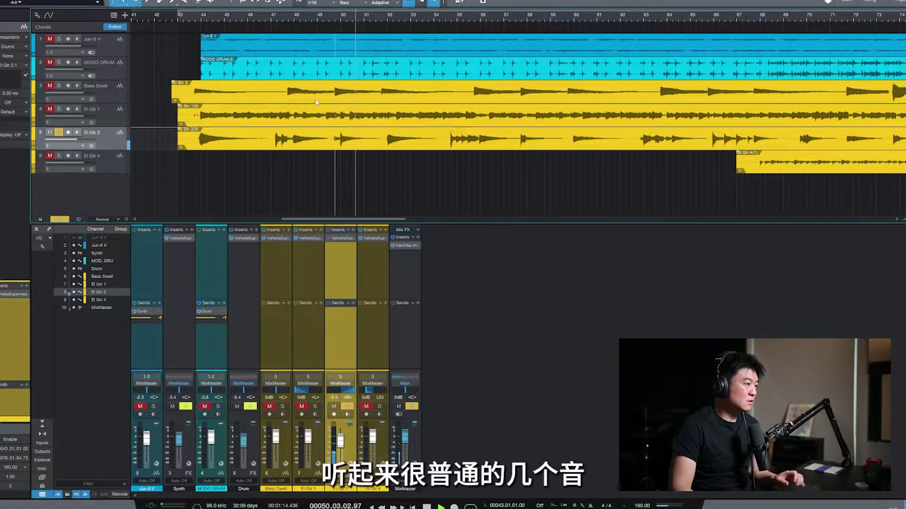
{"action": "key", "text": "space"}
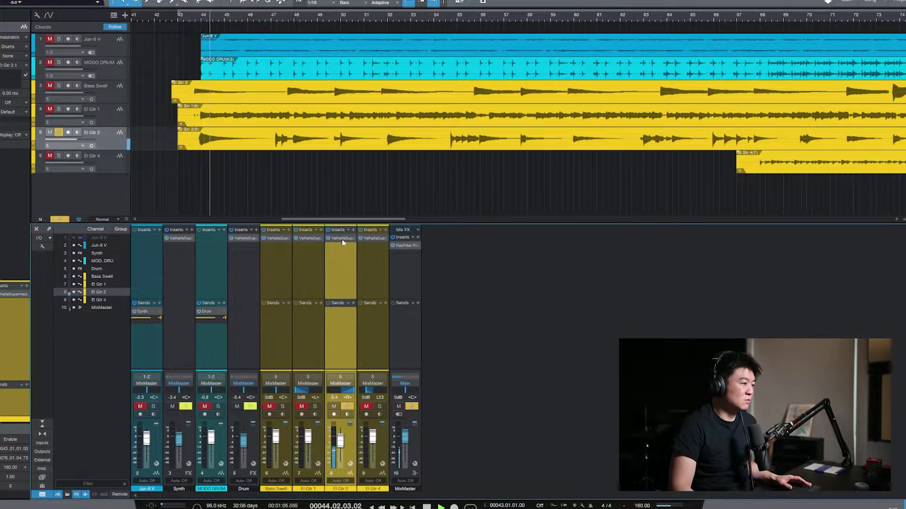
Open El Gtr 2's ValhallaSupermassive during playback and enlarge its window over the arrangement to examine the settings.
{"action": "left_click", "coordinate": [343, 239]}
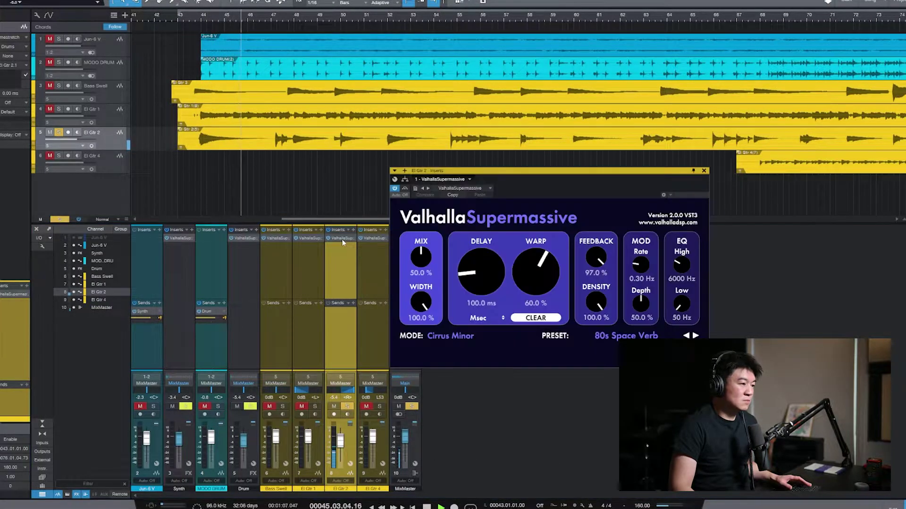
{"action": "left_click_drag", "start_coordinate": [562, 173], "coordinate": [324, 95]}
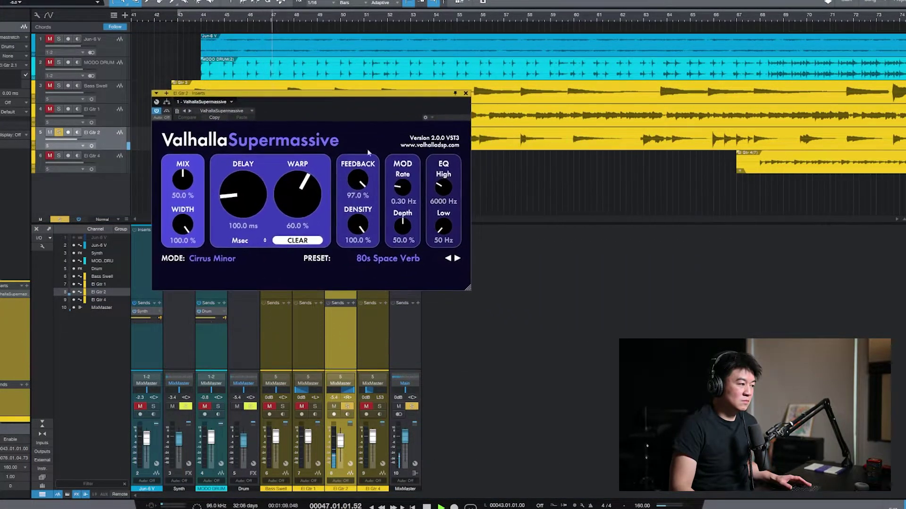
{"action": "left_click_drag", "start_coordinate": [467, 290], "coordinate": [652, 386]}
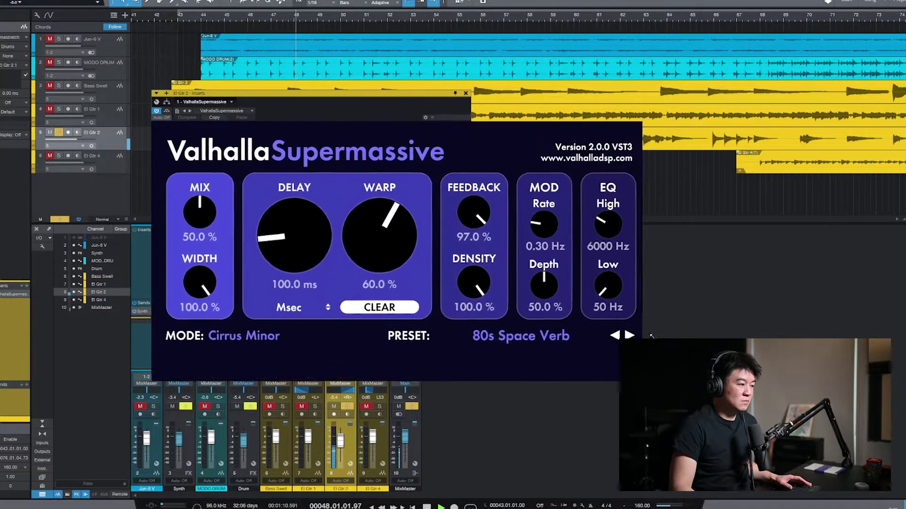
{"action": "key", "text": "space"}
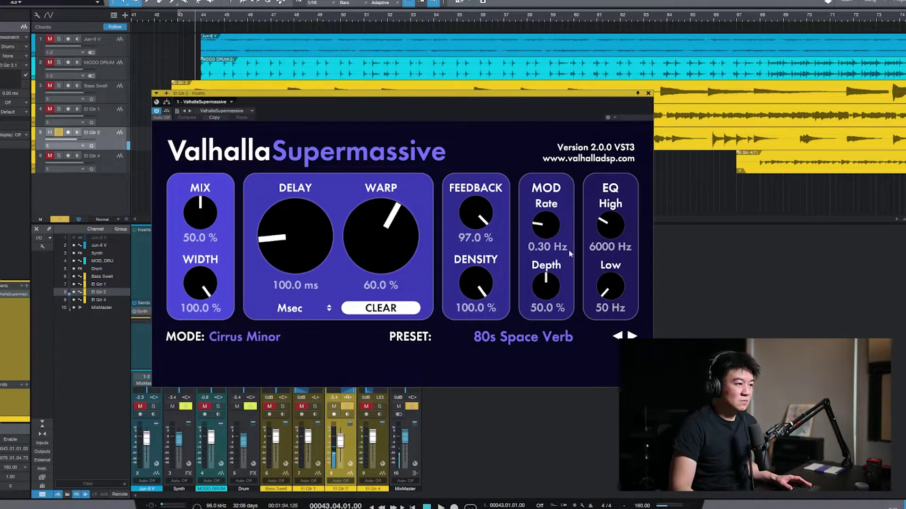
Clear the track solo, set the playback position to bar 67 and close El Gtr 2's plugin window.
{"action": "left_click", "coordinate": [66, 219]}
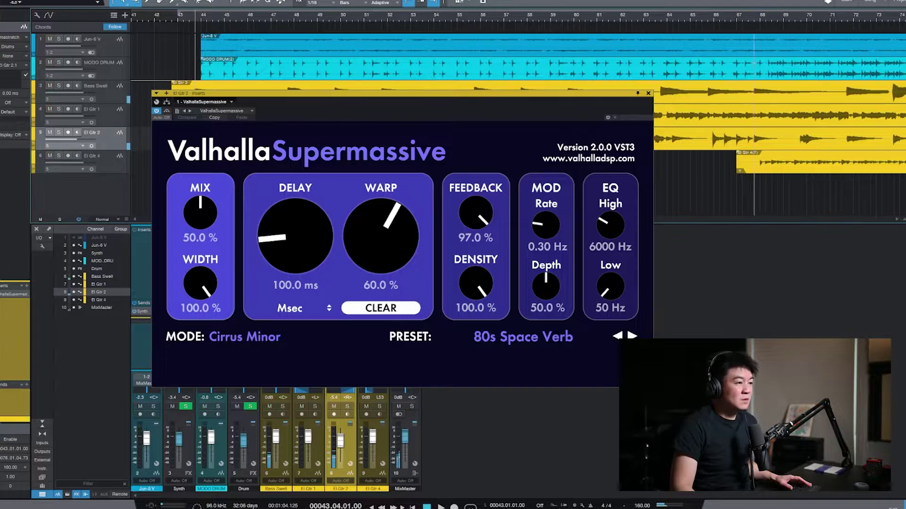
{"action": "mouse_move", "coordinate": [737, 28]}
{"action": "left_mouse_down"}
{"action": "mouse_move", "coordinate": [695, 7]}
{"action": "mouse_move", "coordinate": [742, 42]}
{"action": "left_mouse_up"}
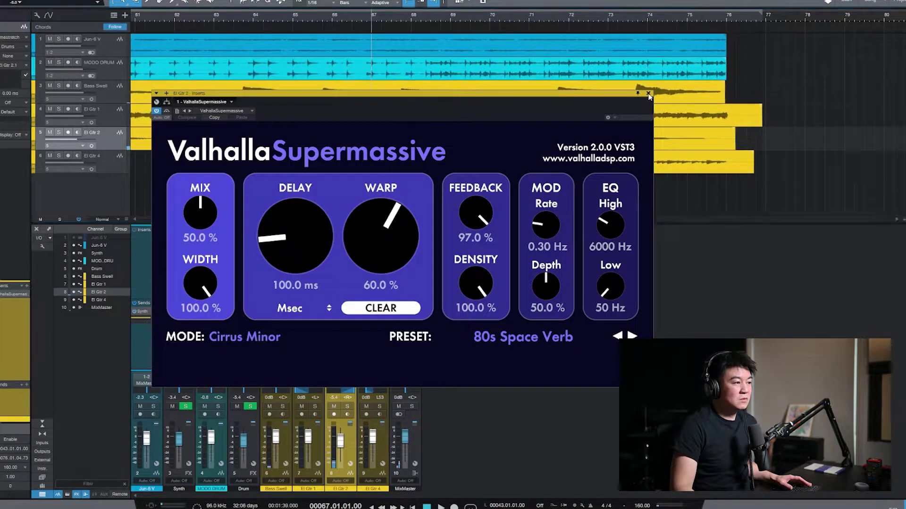
{"action": "left_click", "coordinate": [648, 93]}
Solo only the El Gtr 4 track and play its part from bar 67.
{"action": "left_click", "coordinate": [96, 172]}
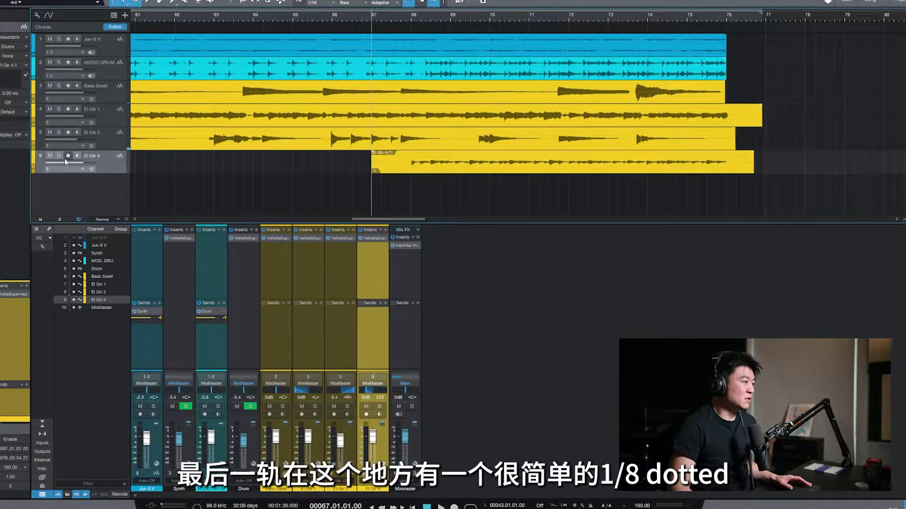
{"action": "key", "text": "s"}
{"action": "key", "text": "space"}
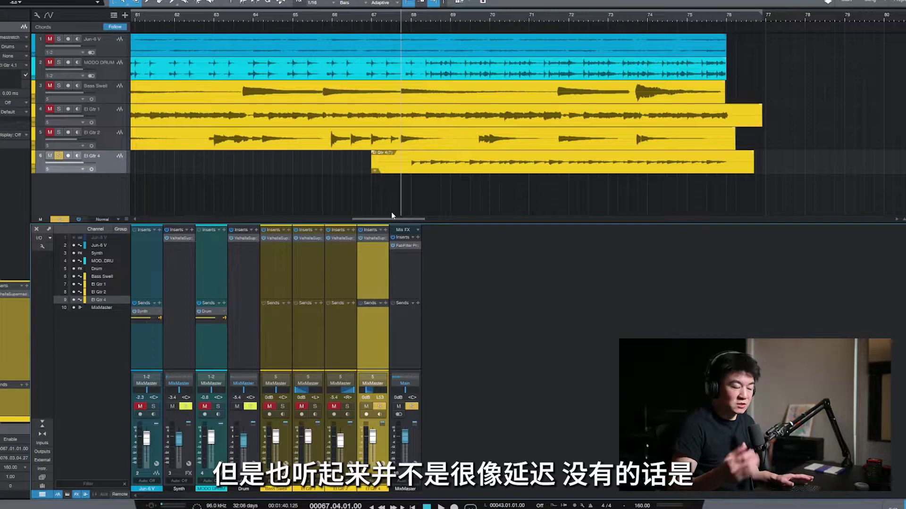
{"action": "key", "text": "space"}
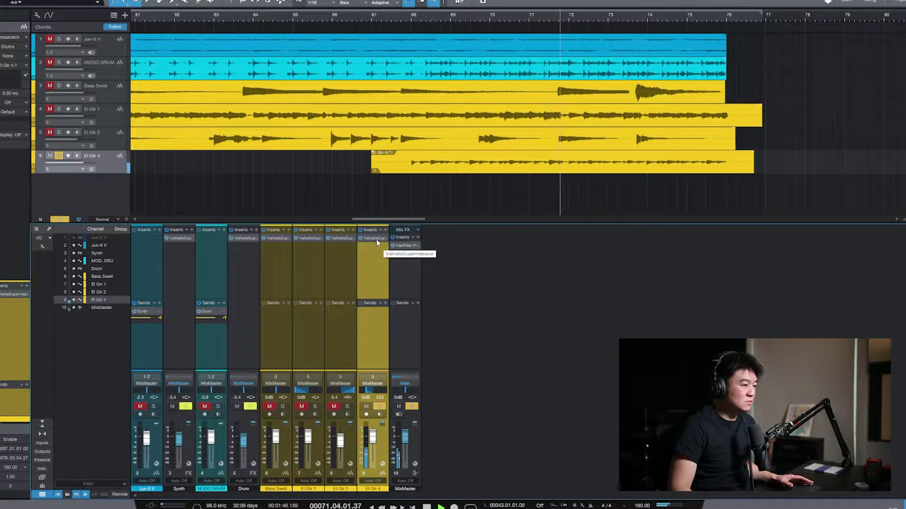
Remove the solo from El Gtr 4 during playback and listen to its part with all tracks.
{"action": "key", "text": "s"}
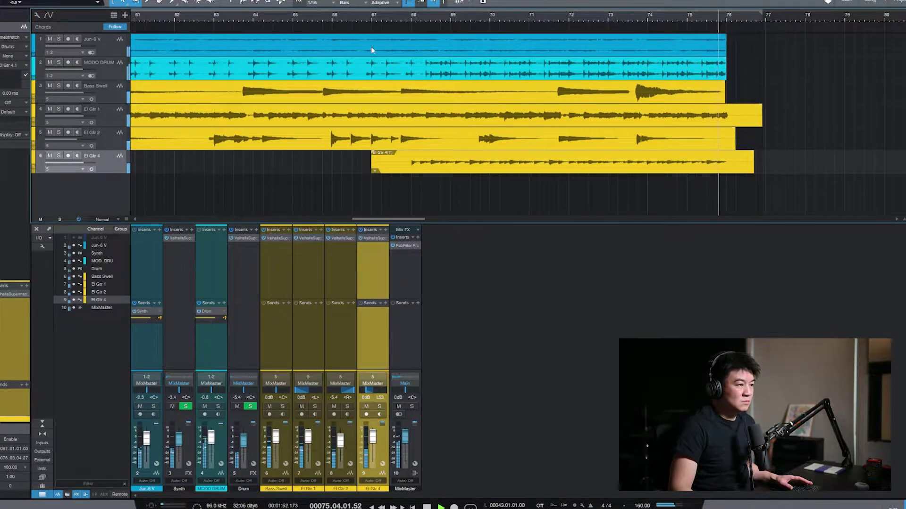
{"action": "key", "text": "space"}
{"action": "scroll", "coordinate": [409, 23], "scroll_direction": "down", "scroll_amount": 5}
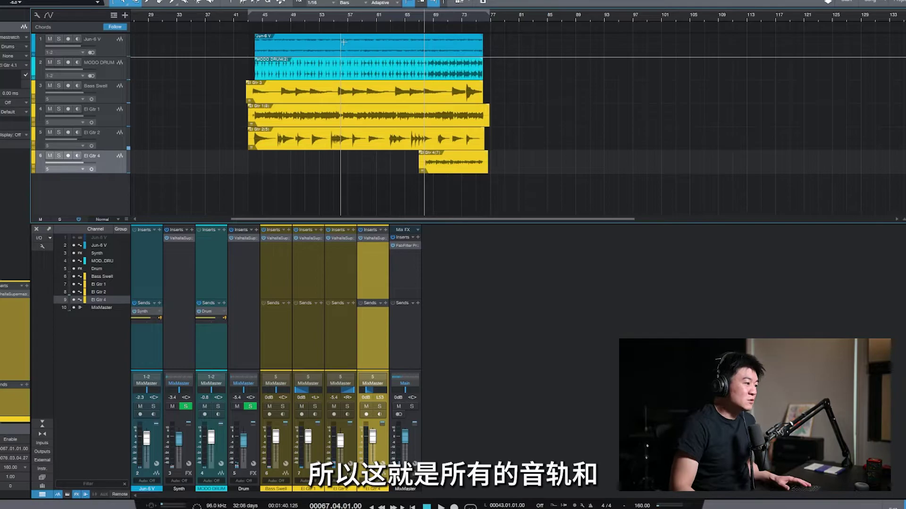
Open El Gtr 4's ValhallaSupermassive, enlarge its window and look through the available delay modes.
{"action": "left_click", "coordinate": [375, 238]}
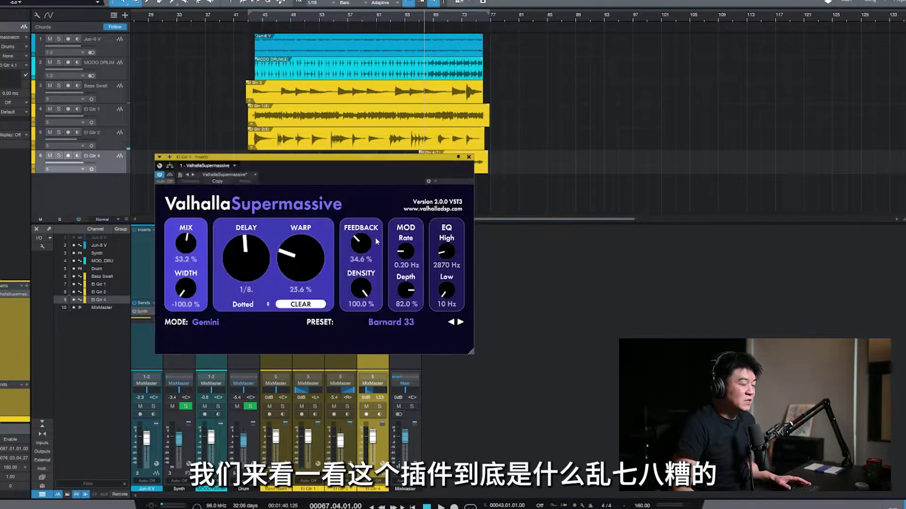
{"action": "left_click_drag", "start_coordinate": [384, 161], "coordinate": [322, 52]}
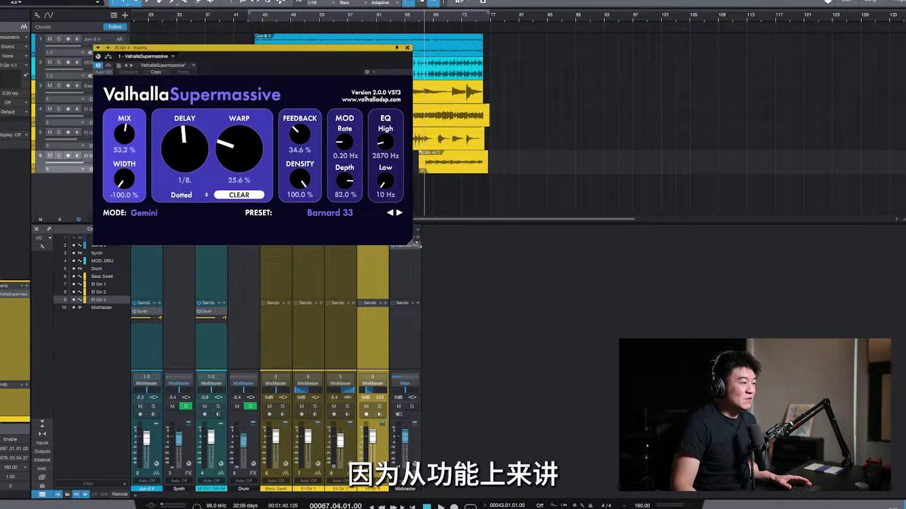
{"action": "left_click_drag", "start_coordinate": [414, 262], "coordinate": [560, 323]}
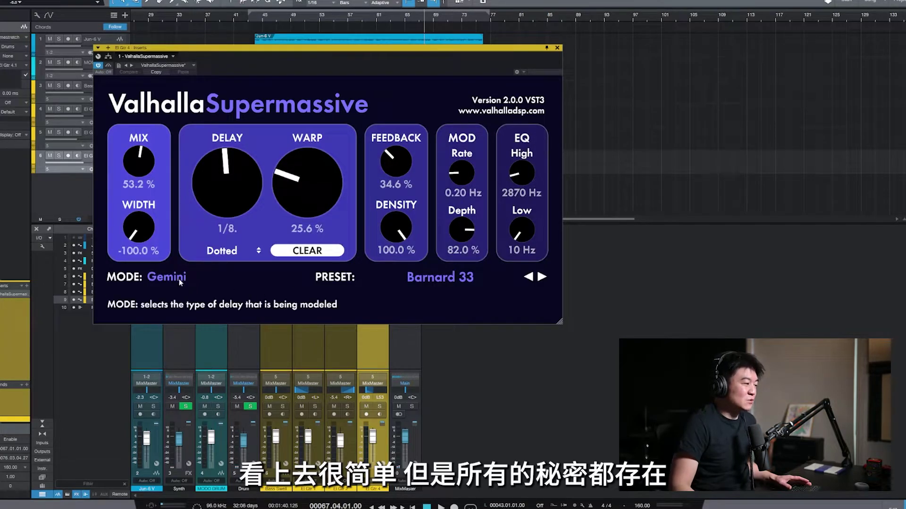
{"action": "left_click", "coordinate": [158, 277]}
{"action": "left_click", "coordinate": [205, 276]}
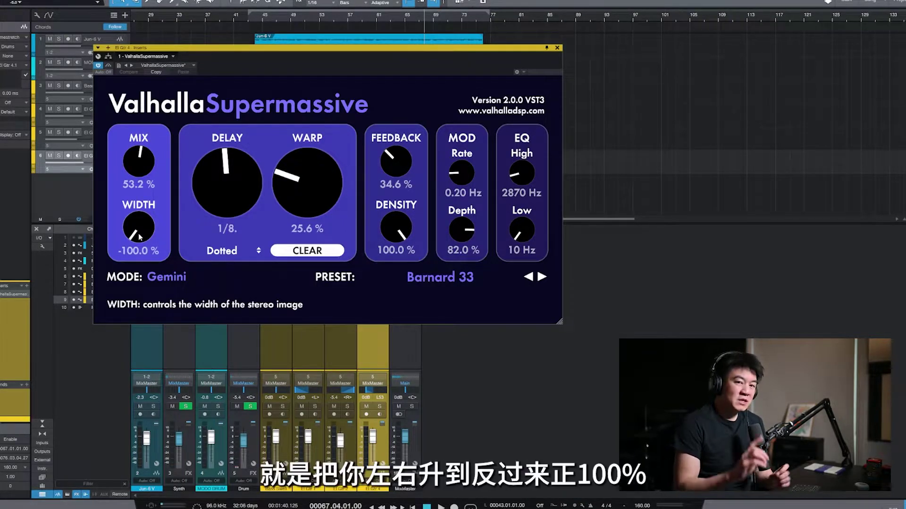
Set the Width of El Gtr 4's ValhallaSupermassive to 100% and view its delay sync options.
{"action": "left_click_drag", "start_coordinate": [140, 237], "coordinate": [212, 39]}
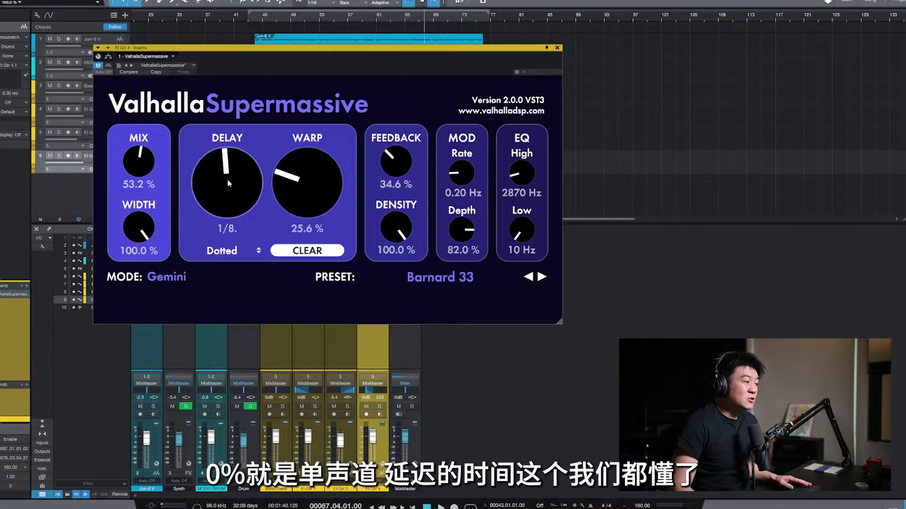
{"action": "left_click", "coordinate": [227, 249]}
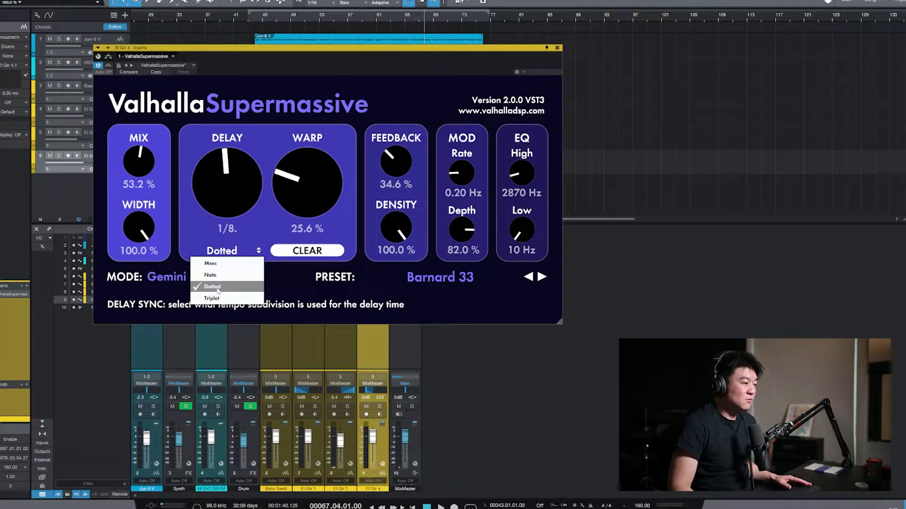
{"action": "left_click", "coordinate": [305, 143]}
Lower El Gtr 4's Warp toward zero, raise it to 58.4% and close the plugin window.
{"action": "left_click_drag", "start_coordinate": [312, 144], "coordinate": [303, 219]}
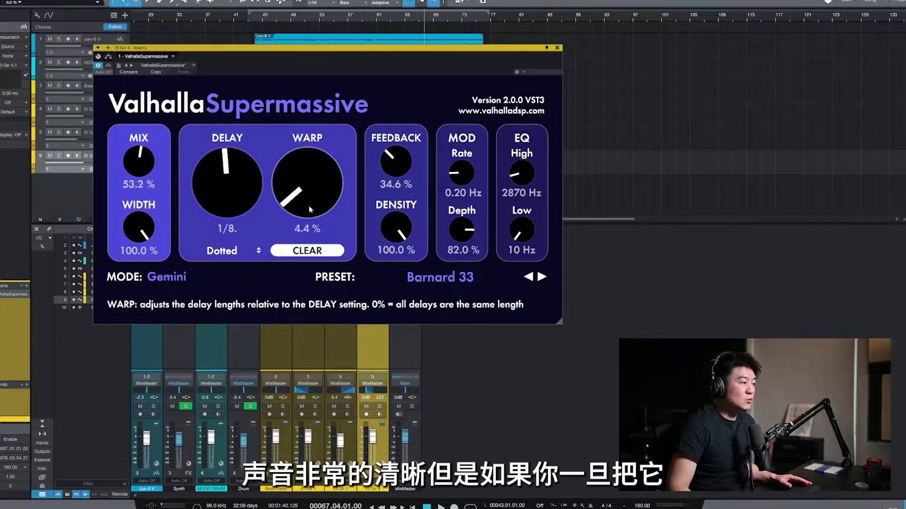
{"action": "left_click_drag", "start_coordinate": [313, 162], "coordinate": [313, 157]}
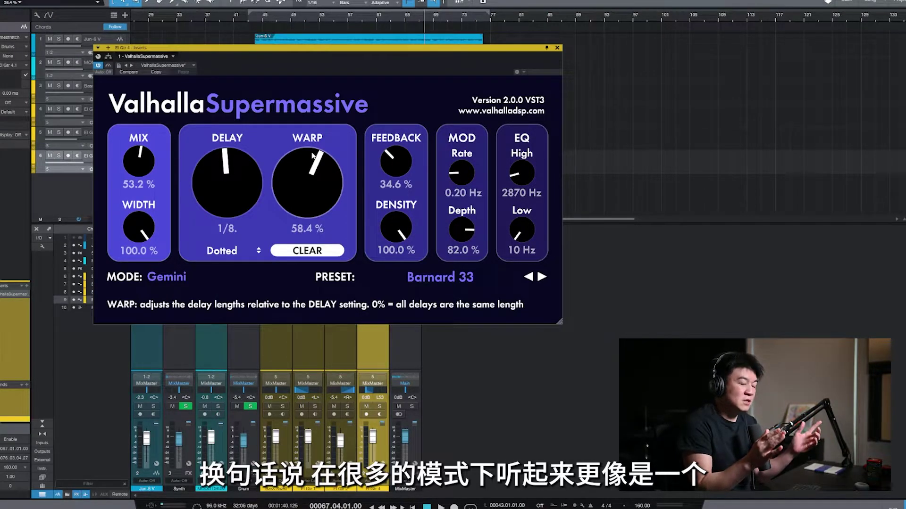
{"action": "left_click", "coordinate": [557, 47]}
Solo the Bass Swell track and listen to it from bar 43 beat 3 with its ValhallaSupermassive window open.
{"action": "left_click_drag", "start_coordinate": [263, 19], "coordinate": [230, 126]}
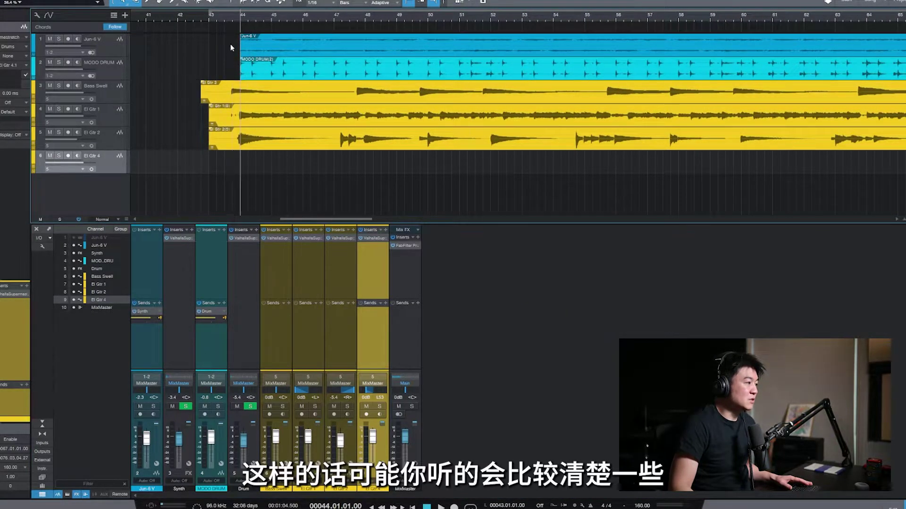
{"action": "left_click", "coordinate": [228, 18]}
{"action": "left_click", "coordinate": [59, 86]}
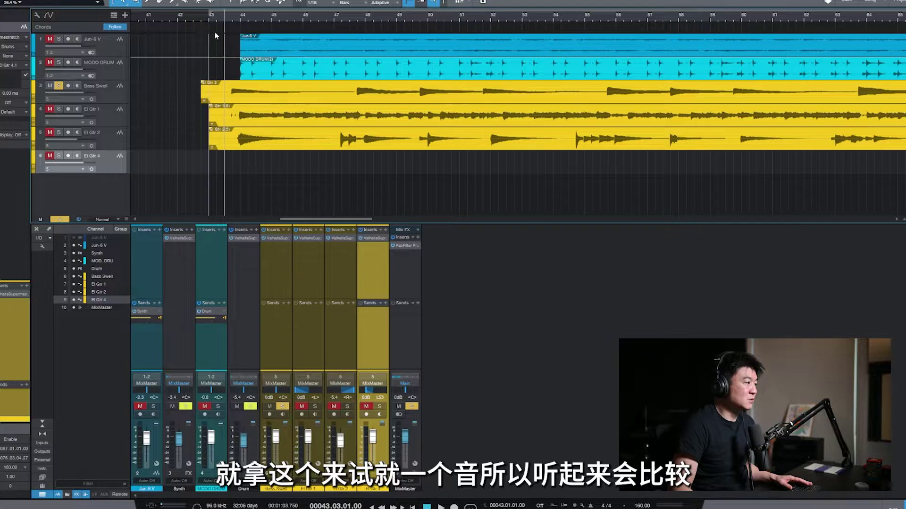
{"action": "left_click_drag", "start_coordinate": [234, 21], "coordinate": [234, 26]}
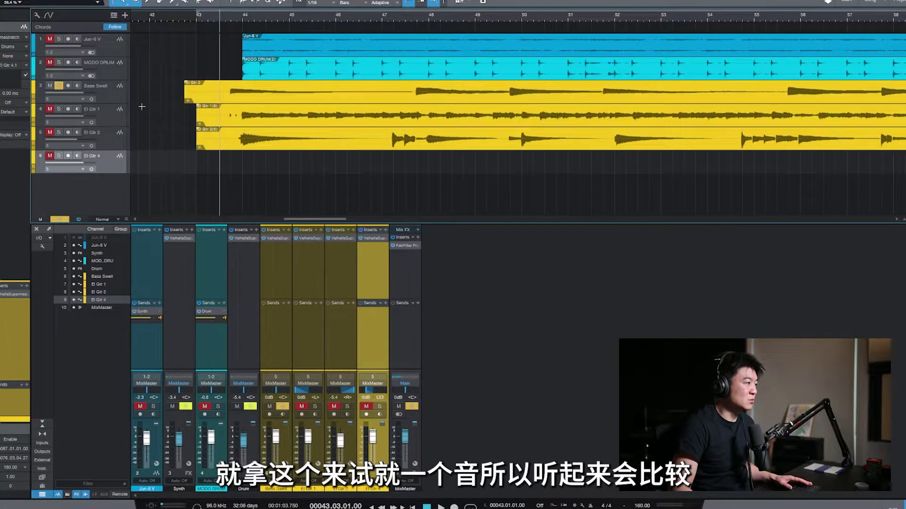
{"action": "double_click", "coordinate": [279, 239]}
{"action": "key", "text": "space"}
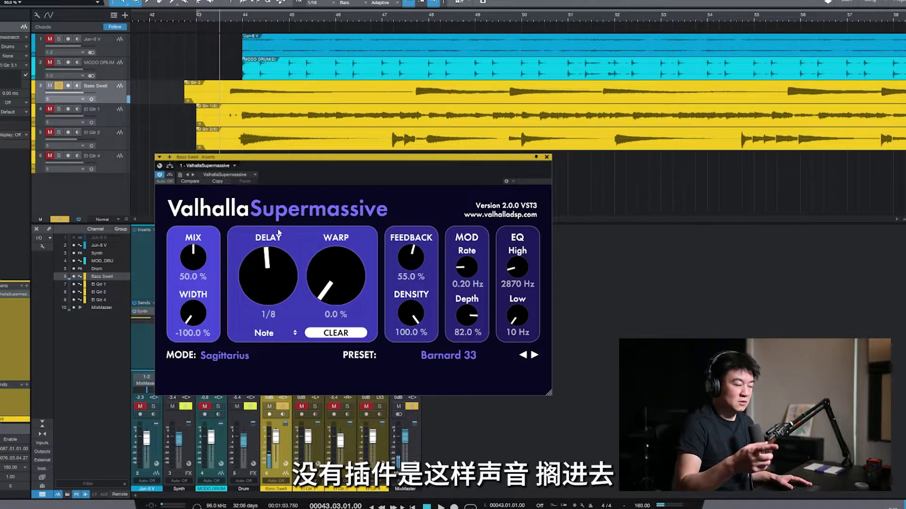
Audition the Bass Swell with Warp at 100%, and set Warp to 50.8% during playback.
{"action": "left_click_drag", "start_coordinate": [354, 270], "coordinate": [382, 190]}
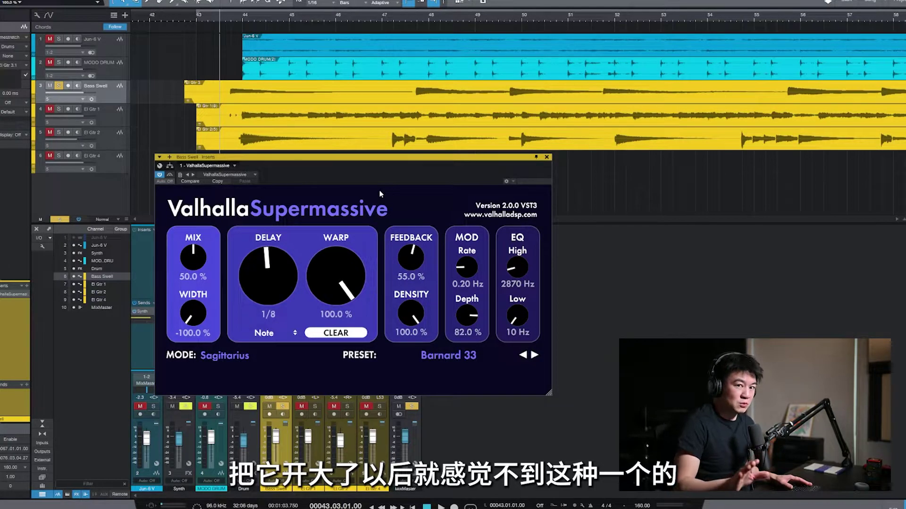
{"action": "key", "text": "space"}
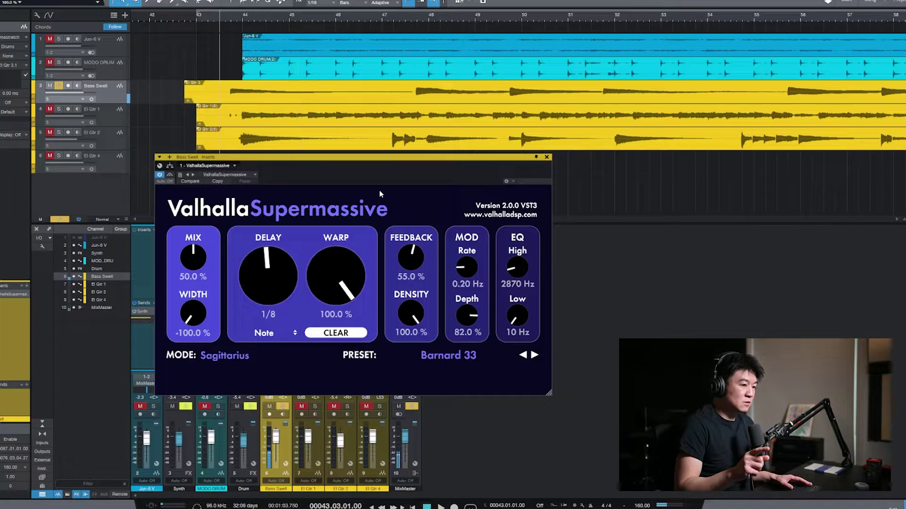
{"action": "mouse_move", "coordinate": [326, 274]}
{"action": "left_mouse_down"}
{"action": "mouse_move", "coordinate": [325, 302]}
{"action": "mouse_move", "coordinate": [324, 277]}
{"action": "left_mouse_up"}
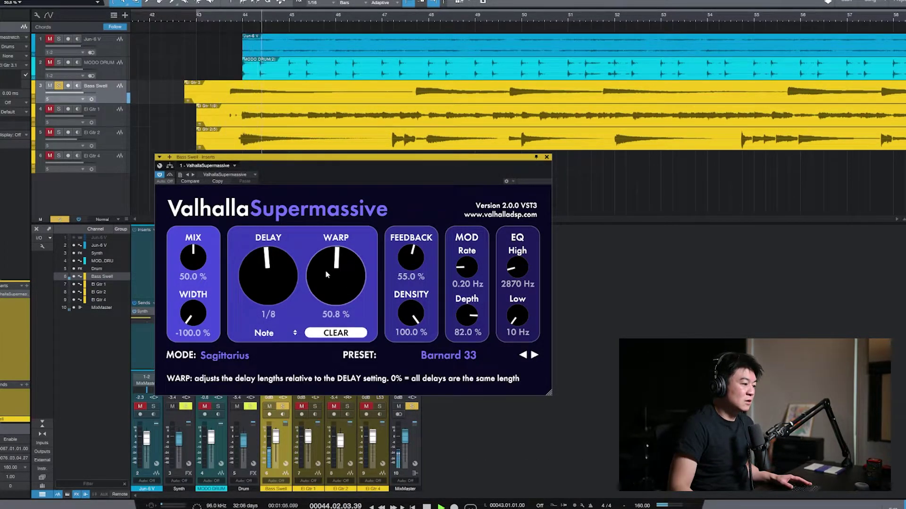
{"action": "key", "text": "space"}
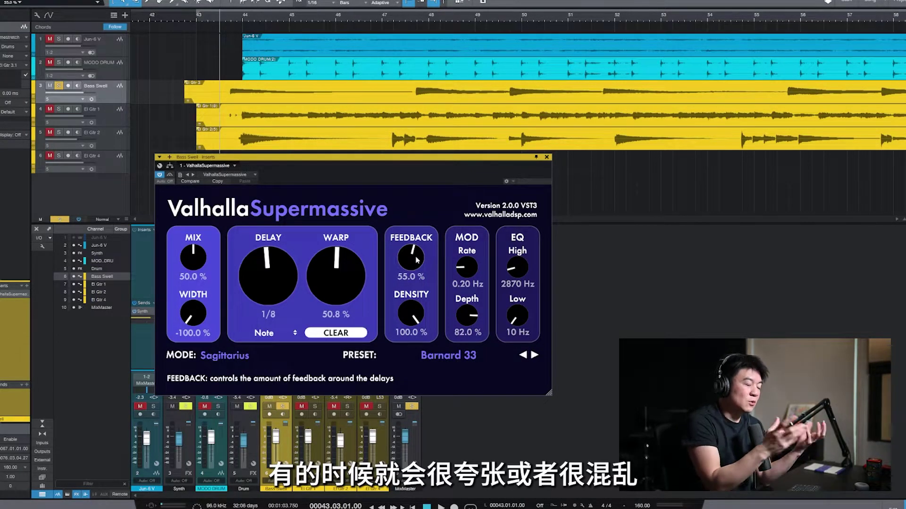
Lower the Bass Swell plugin's Density to 0%, raise it to 80.8% and set Warp to 40.8%.
{"action": "left_click_drag", "start_coordinate": [413, 304], "coordinate": [413, 311]}
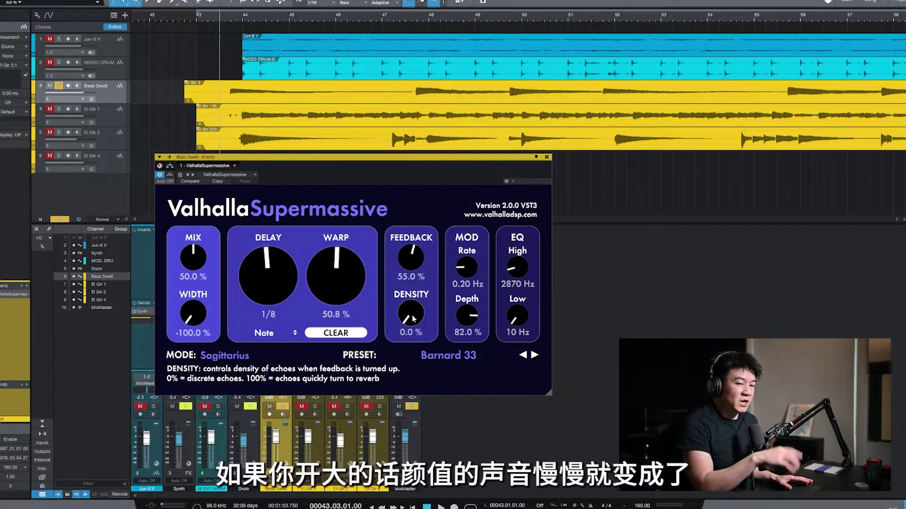
{"action": "left_click_drag", "start_coordinate": [412, 319], "coordinate": [412, 283]}
{"action": "left_click_drag", "start_coordinate": [336, 276], "coordinate": [344, 251]}
{"action": "left_click_drag", "start_coordinate": [411, 315], "coordinate": [420, 333]}
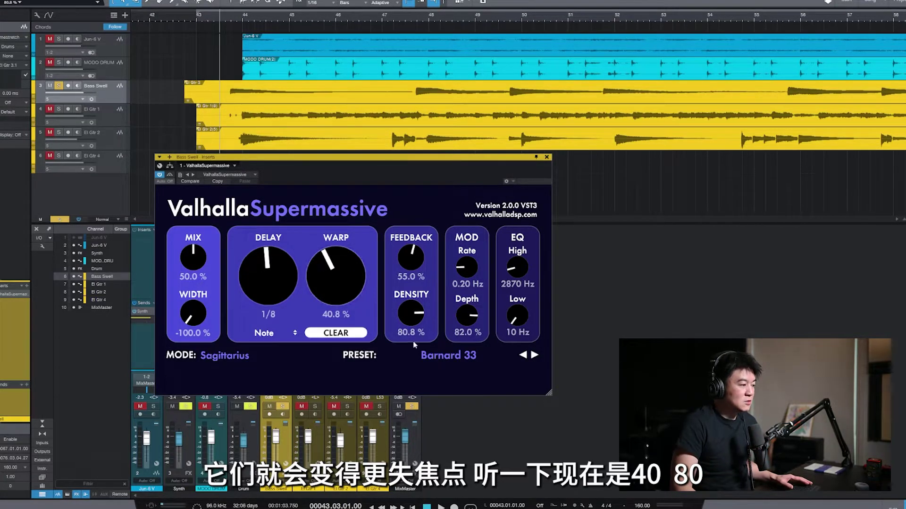
Play the soloed Bass Swell while raising Warp to 55.2% and Density to 86.8%.
{"action": "key", "text": "space"}
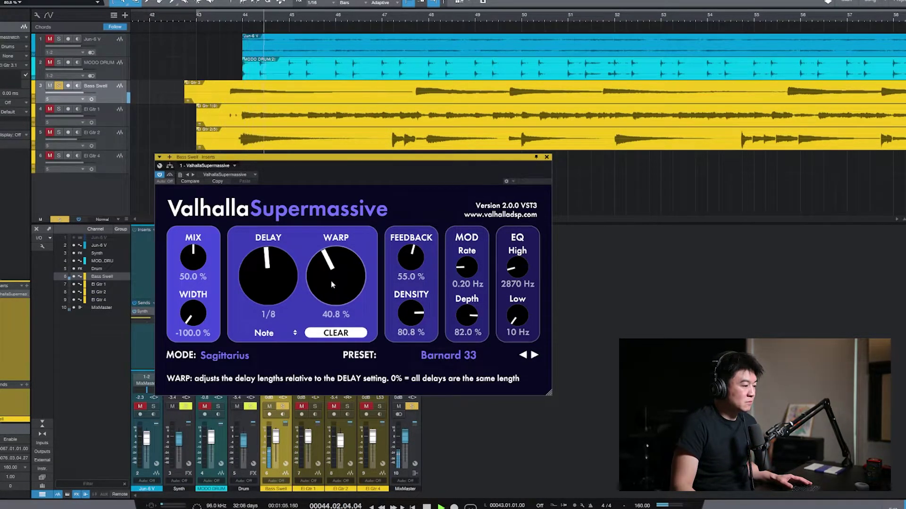
{"action": "left_click_drag", "start_coordinate": [340, 285], "coordinate": [345, 273]}
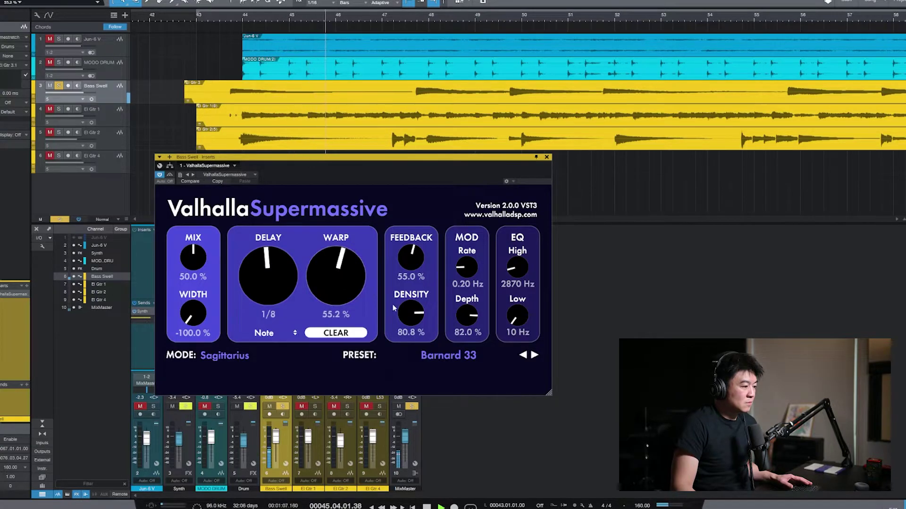
{"action": "left_click_drag", "start_coordinate": [409, 309], "coordinate": [409, 304]}
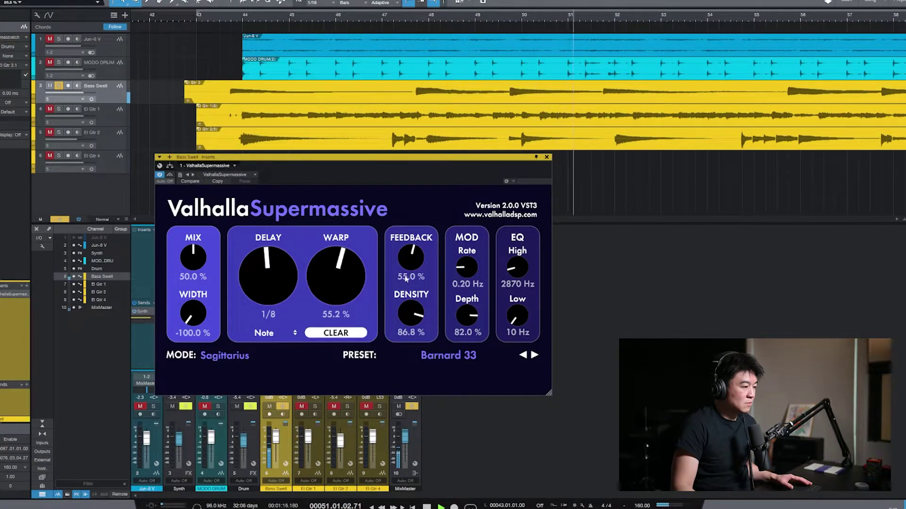
Stop playback, lower the Bass Swell plugin's Warp to 5.6%, raise it to 49.6%, and reset it to 0%.
{"action": "key", "text": "space"}
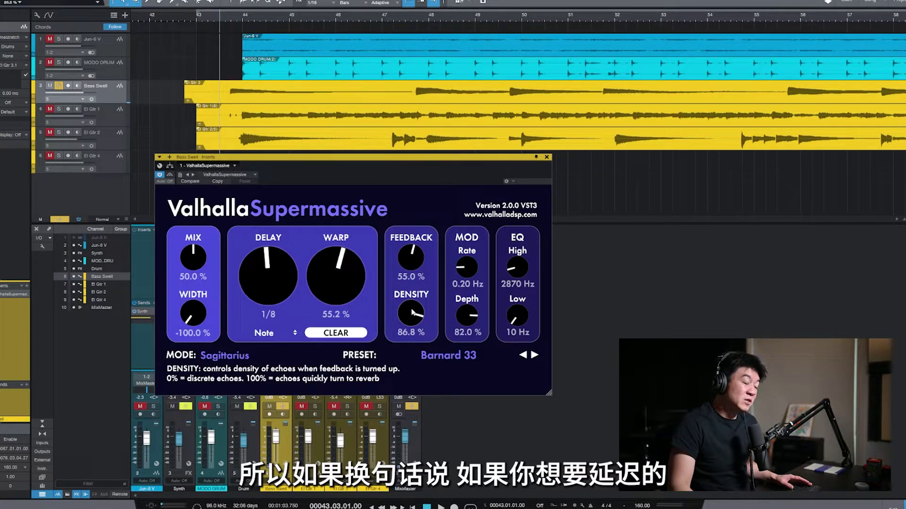
{"action": "left_click_drag", "start_coordinate": [350, 276], "coordinate": [351, 304]}
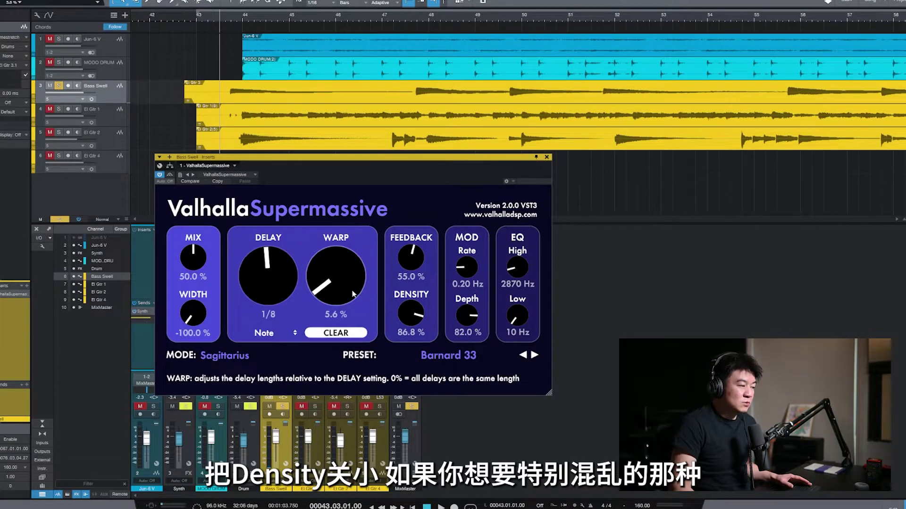
{"action": "left_click_drag", "start_coordinate": [346, 291], "coordinate": [352, 250]}
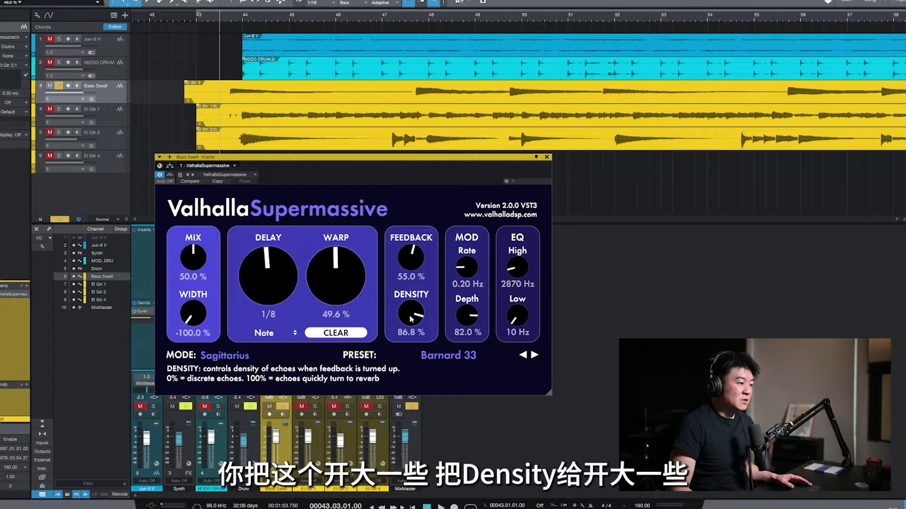
{"action": "double_click", "coordinate": [354, 282]}
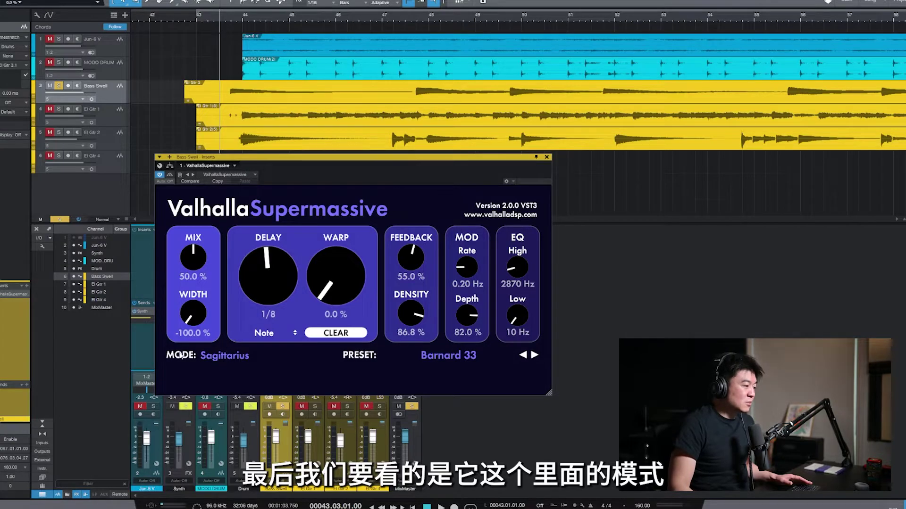
Change the delay mode to Gemini and audition the Bass Swell while raising Warp to 76.4%.
{"action": "left_click", "coordinate": [218, 359]}
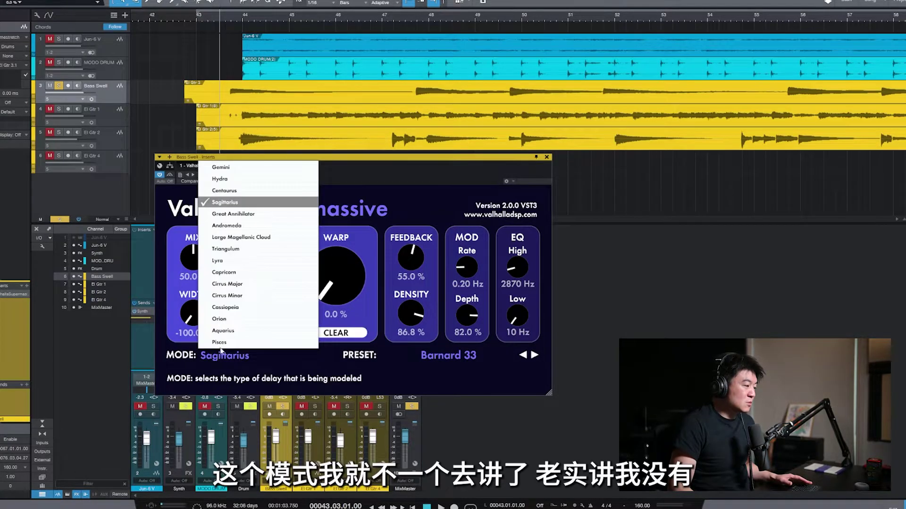
{"action": "left_click", "coordinate": [243, 169]}
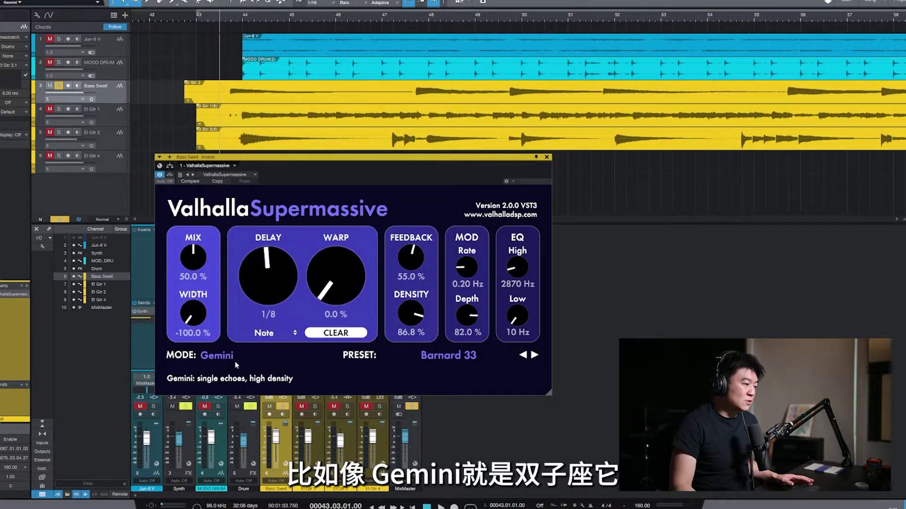
{"action": "left_click", "coordinate": [226, 359]}
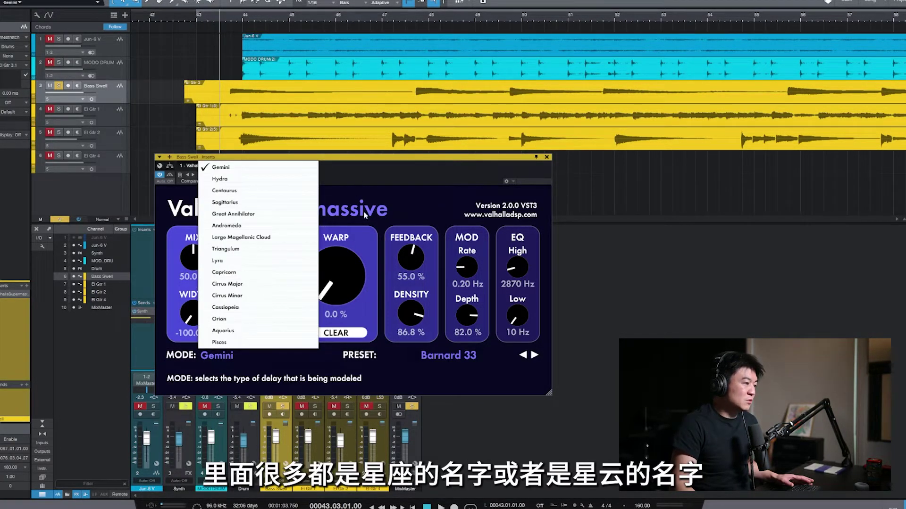
{"action": "left_click", "coordinate": [221, 167]}
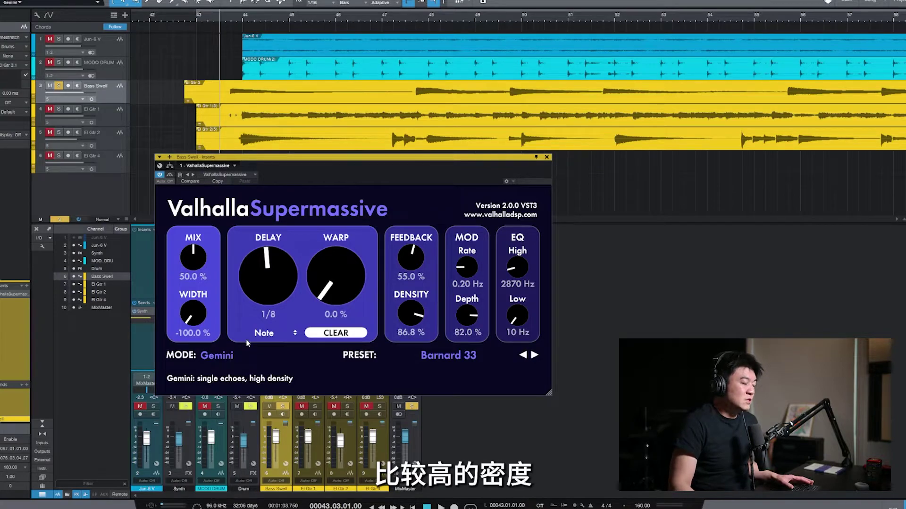
{"action": "key", "text": "space"}
{"action": "left_click_drag", "start_coordinate": [339, 301], "coordinate": [359, 240]}
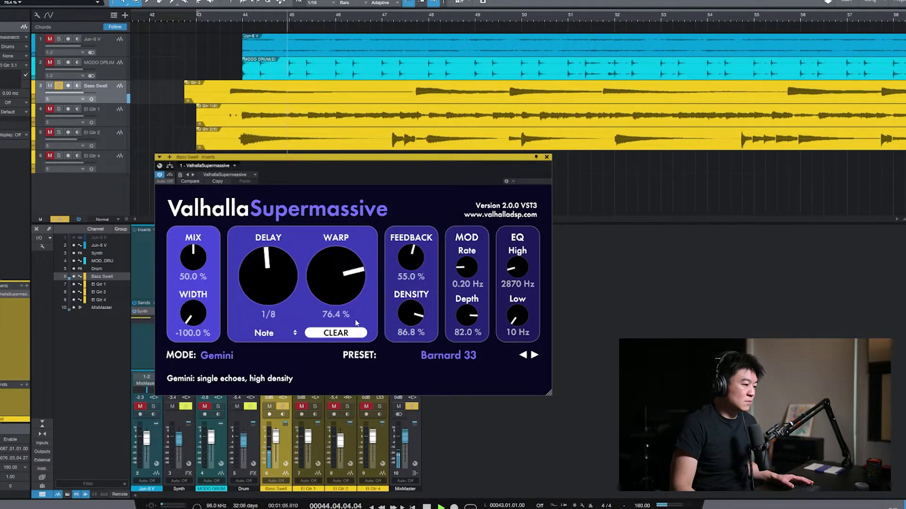
{"action": "key", "text": "space"}
Switch the delay mode to Lyra and audition the Bass Swell.
{"action": "left_click", "coordinate": [217, 355]}
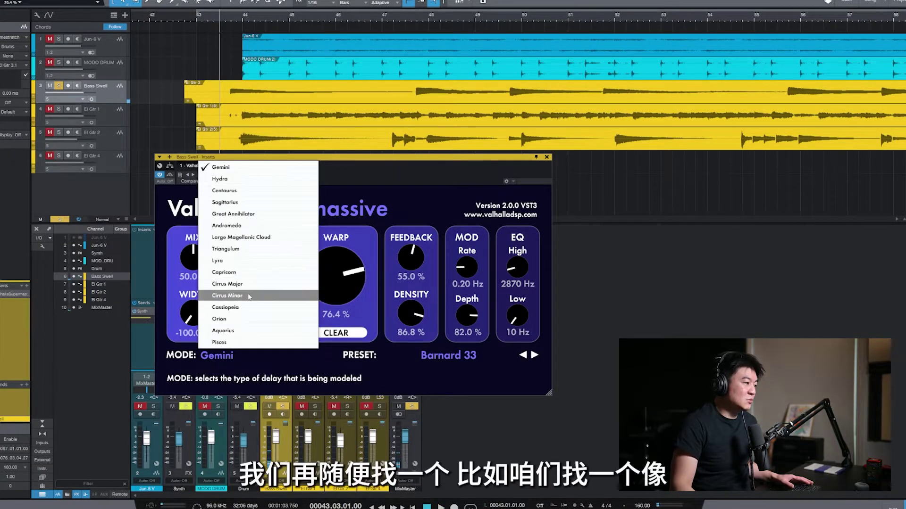
{"action": "left_click", "coordinate": [219, 261]}
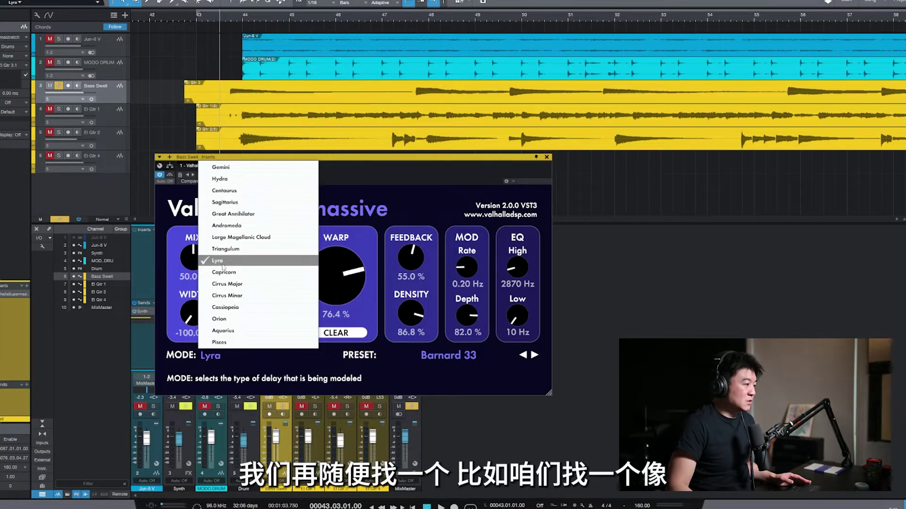
{"action": "left_click", "coordinate": [218, 263]}
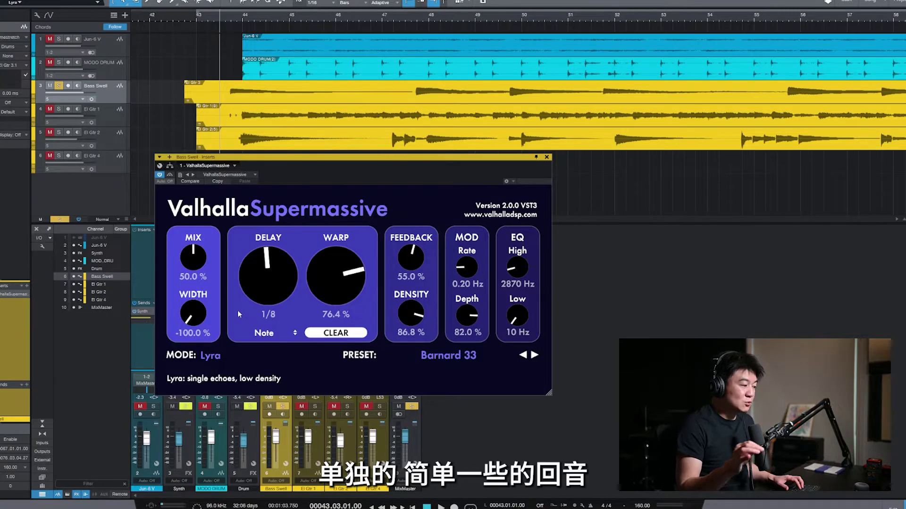
{"action": "key", "text": "space"}
{"action": "key", "text": "space"}
{"action": "key", "text": "space"}
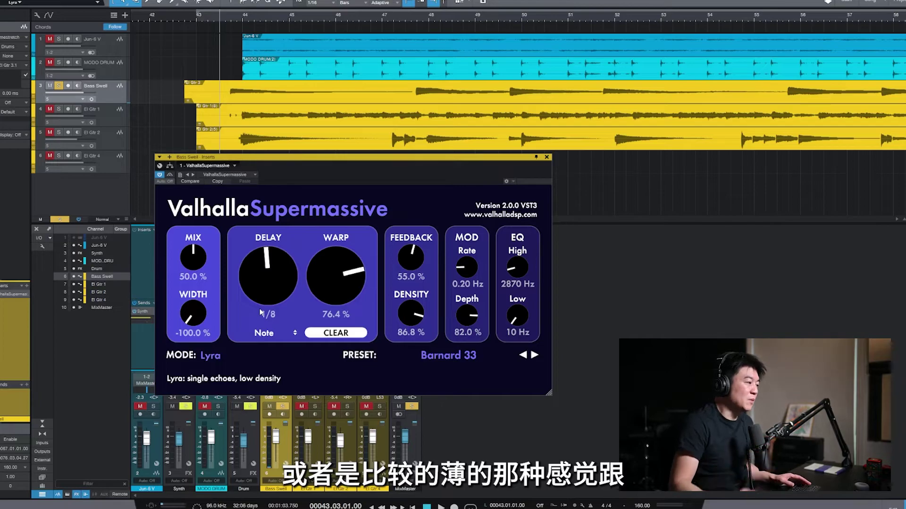
Switch the delay mode to Orion and listen to the Bass Swell with the current settings.
{"action": "left_click", "coordinate": [210, 356]}
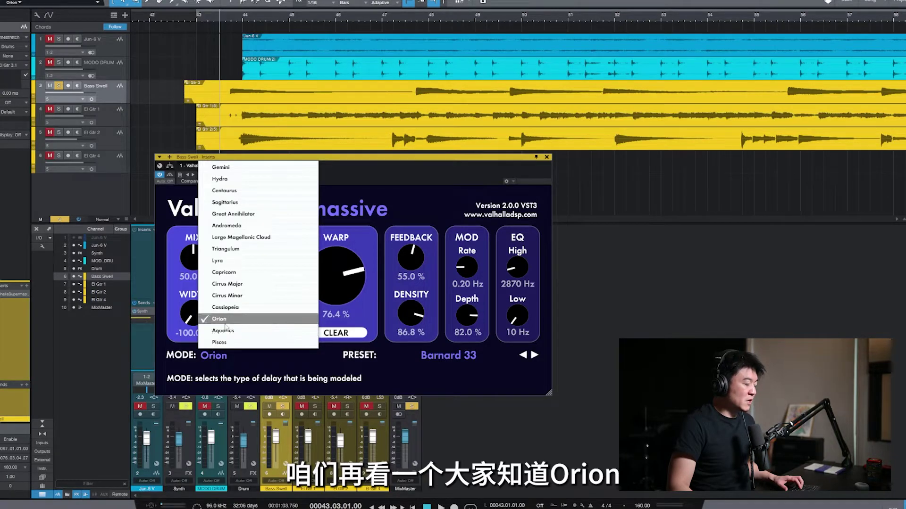
{"action": "left_click", "coordinate": [225, 322]}
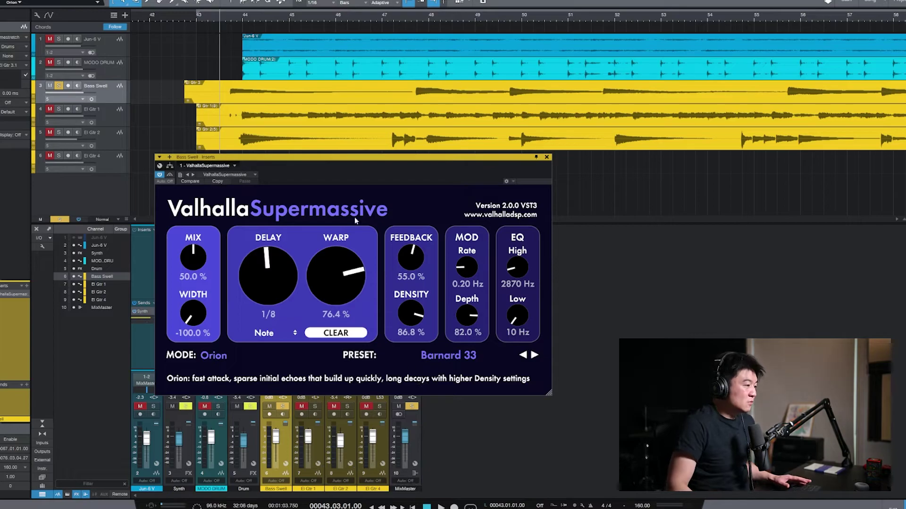
{"action": "key", "text": "space"}
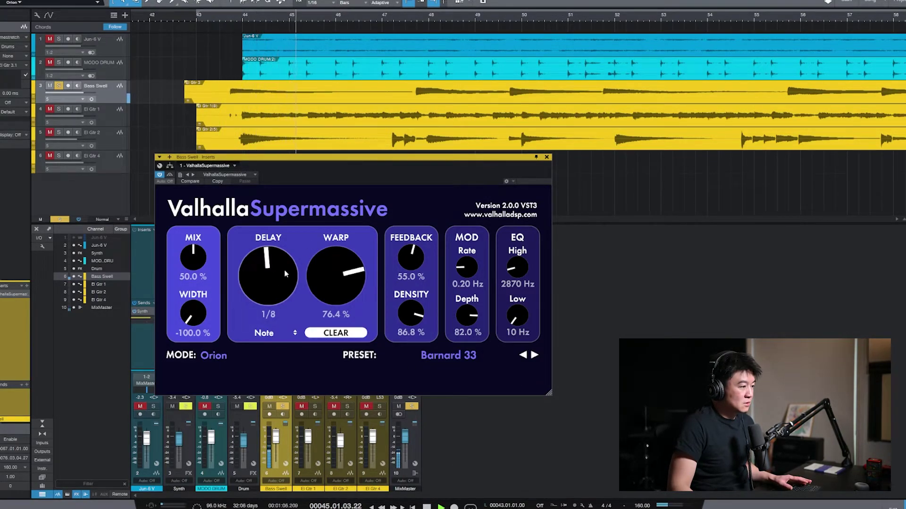
{"action": "key", "text": "space"}
Set Mix to 100% and play the Bass Swell again to hear only the Orion effect signal.
{"action": "left_click_drag", "start_coordinate": [193, 265], "coordinate": [198, 247]}
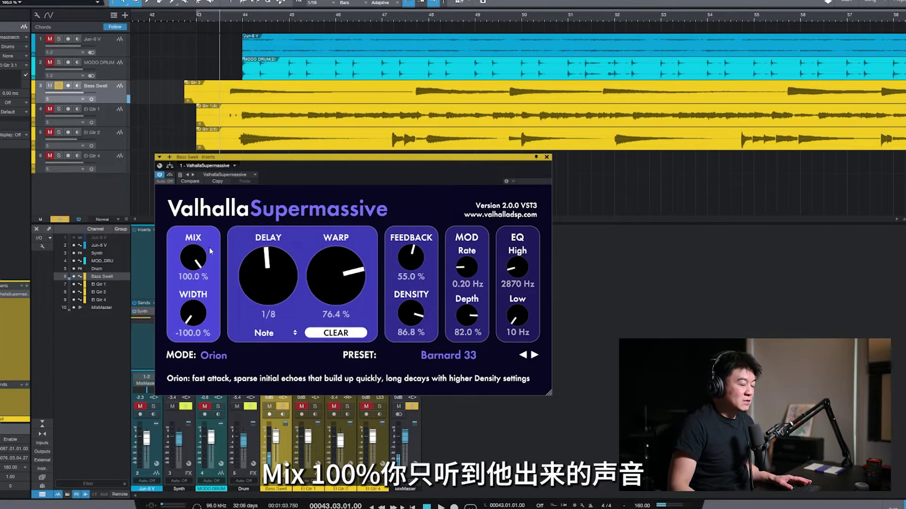
{"action": "key", "text": "space"}
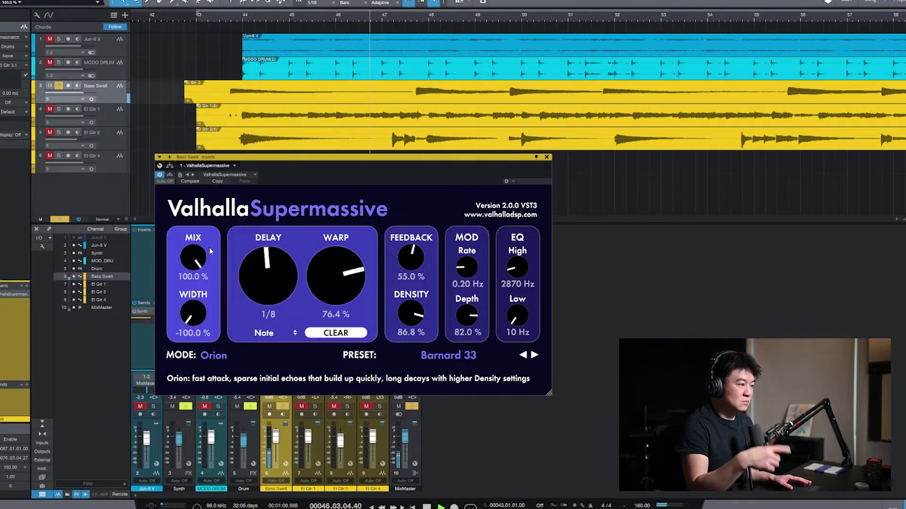
{"action": "key", "text": "space"}
Return the delay mode to Lyra and audition it at 100% Mix for comparison with Orion.
{"action": "left_click", "coordinate": [214, 355]}
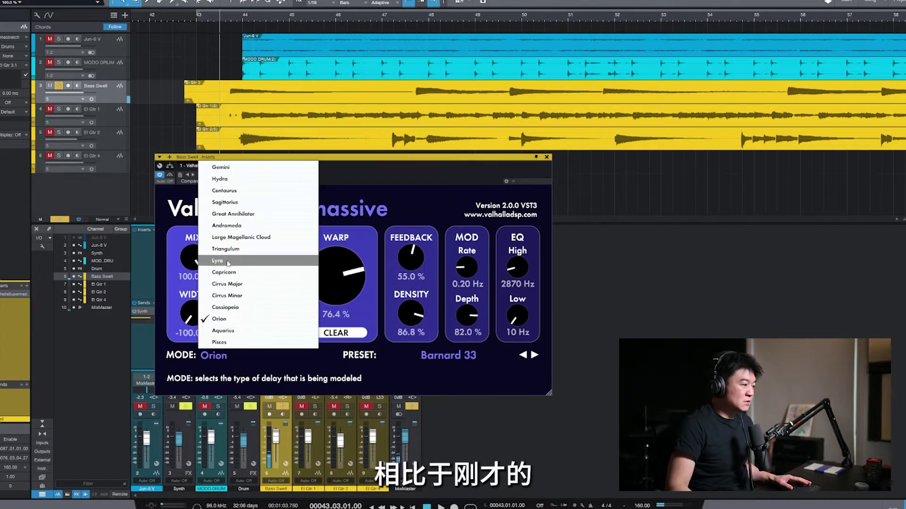
{"action": "left_click", "coordinate": [230, 262]}
{"action": "key", "text": "space"}
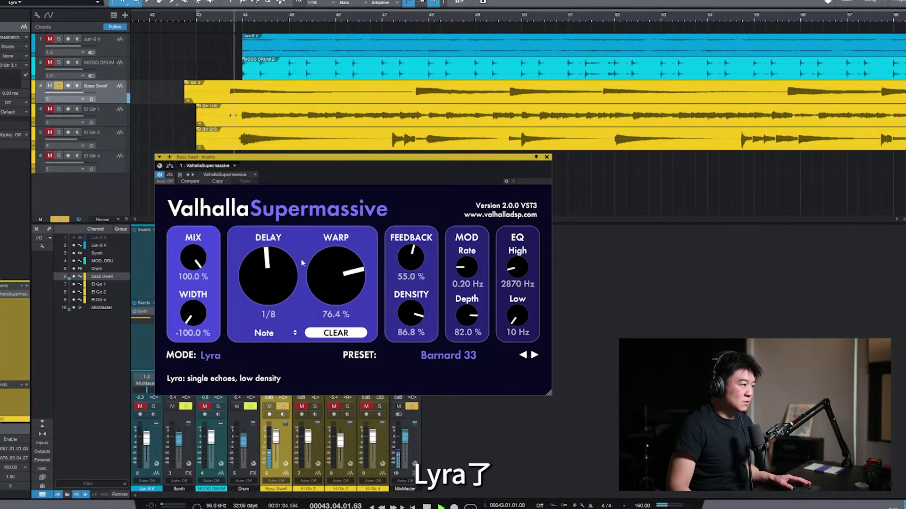
{"action": "key", "text": "space"}
Set the delay mode to Gemini, audition it at 100% Mix, and look through the available modes.
{"action": "left_click", "coordinate": [210, 358]}
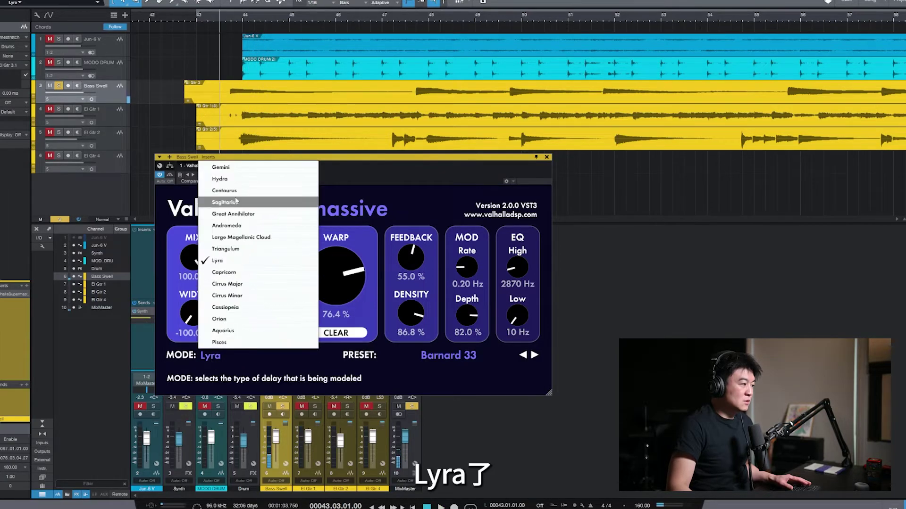
{"action": "left_click", "coordinate": [220, 167]}
{"action": "key", "text": "space"}
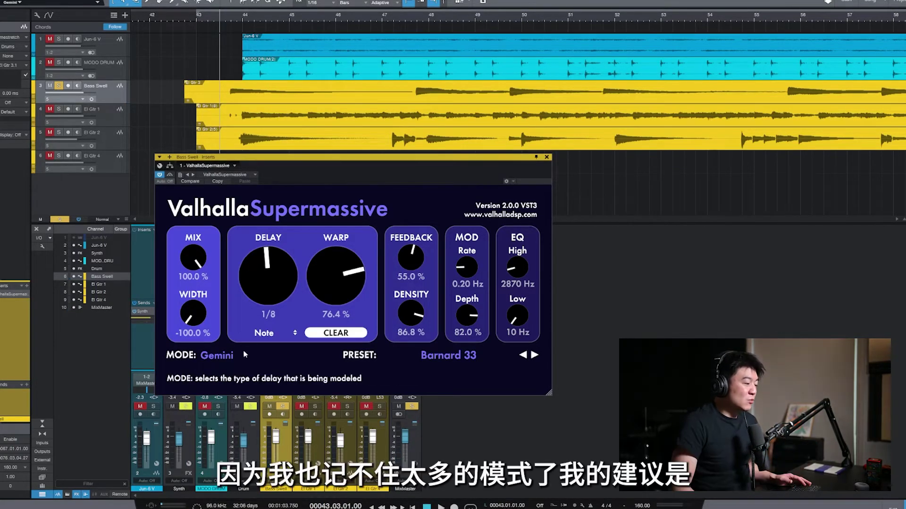
{"action": "left_click", "coordinate": [216, 356]}
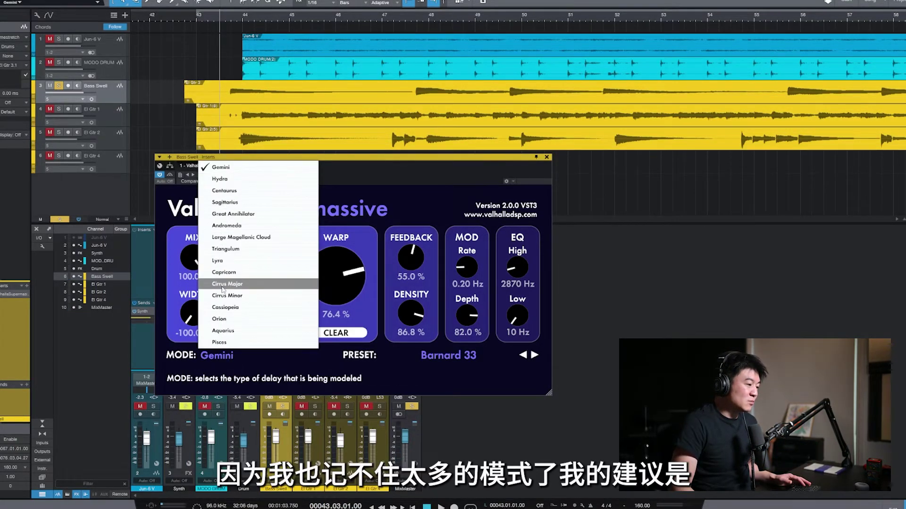
{"action": "left_click", "coordinate": [335, 359]}
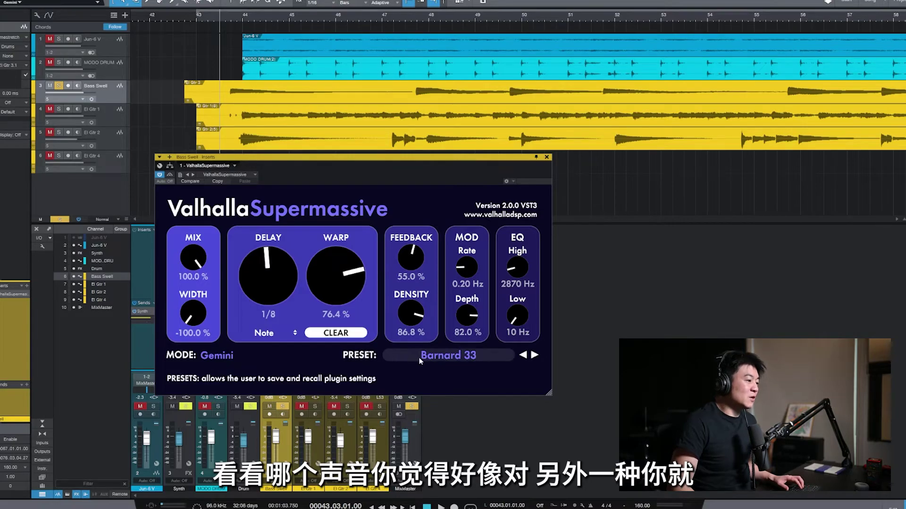
Load the HydraHarp preset from the large reverbs and play the Bass Swell through it.
{"action": "left_click", "coordinate": [432, 355]}
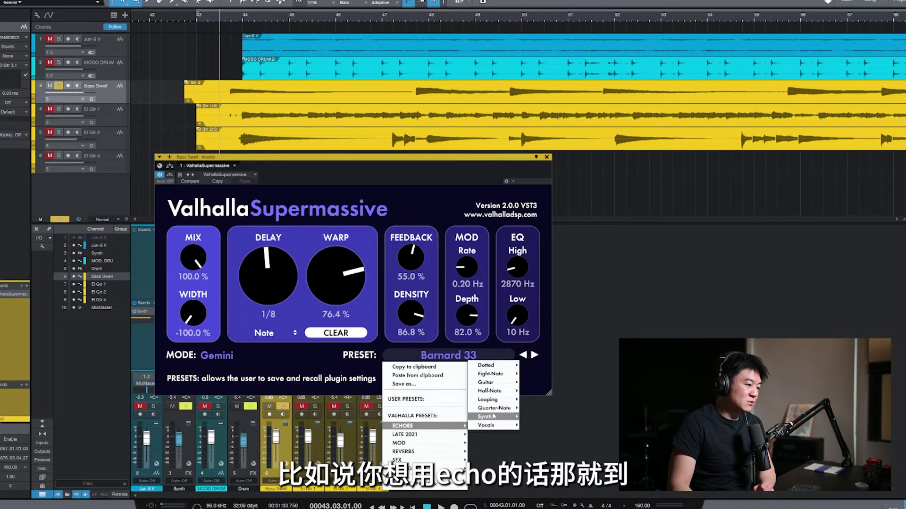
{"action": "mouse_move", "coordinate": [428, 461]}
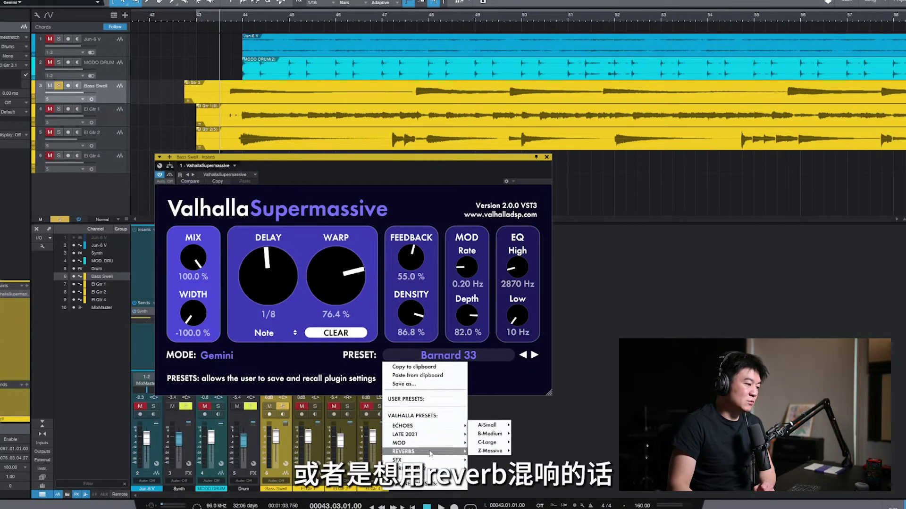
{"action": "mouse_move", "coordinate": [495, 443]}
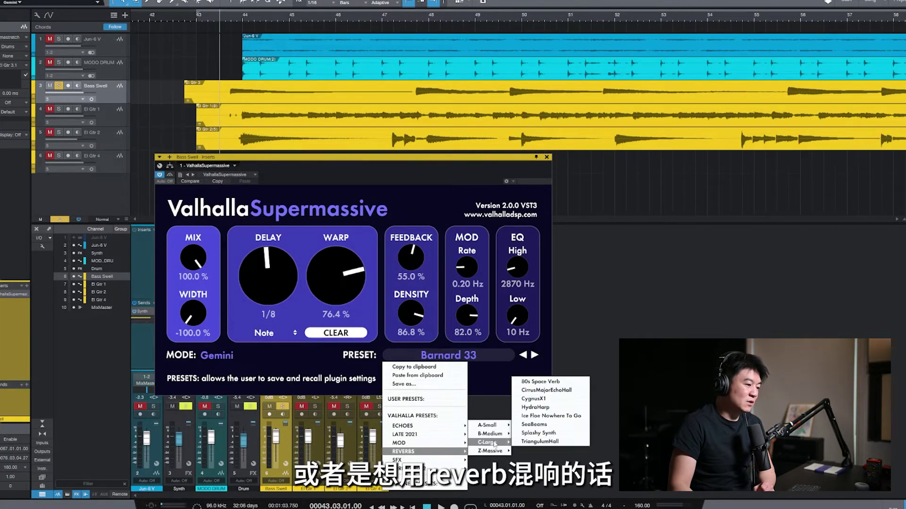
{"action": "left_click", "coordinate": [530, 409]}
{"action": "key", "text": "space"}
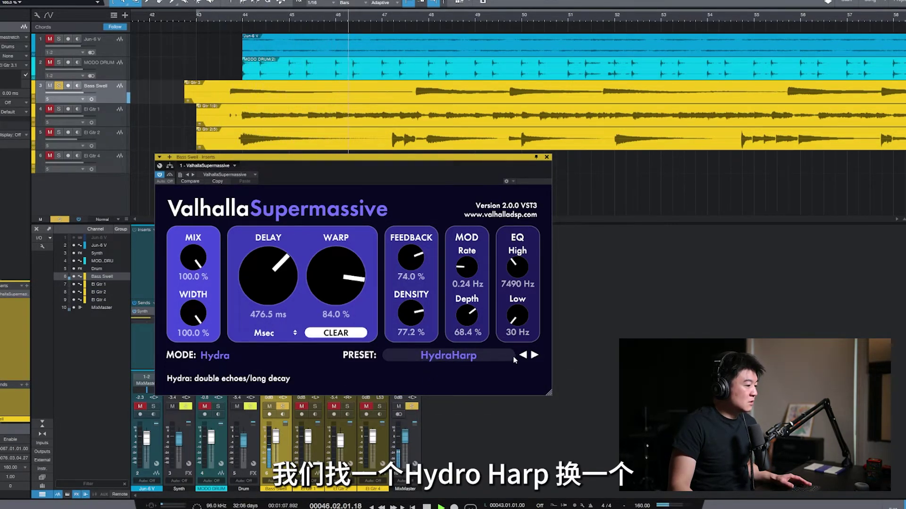
Switch to the Ice Floe Nowhere To Go preset during playback and listen with Mix at 100%.
{"action": "left_click", "coordinate": [534, 355]}
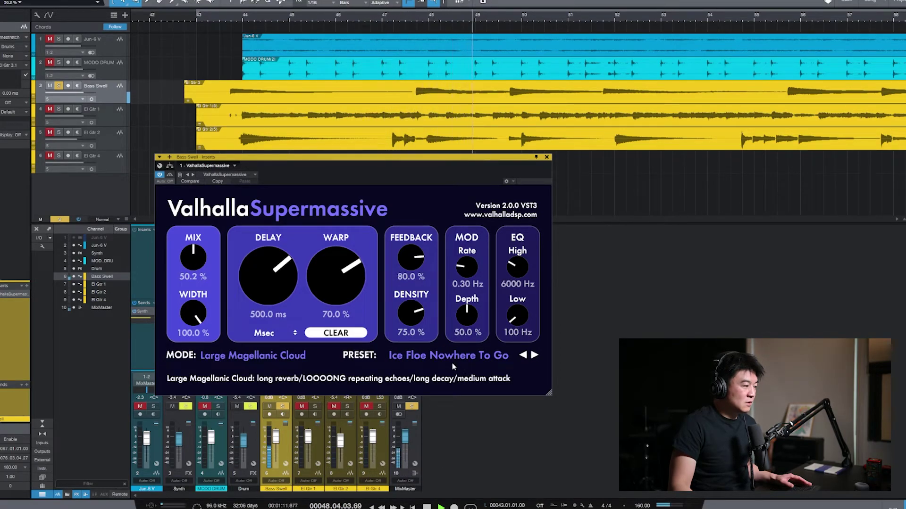
{"action": "left_click_drag", "start_coordinate": [193, 257], "coordinate": [193, 236]}
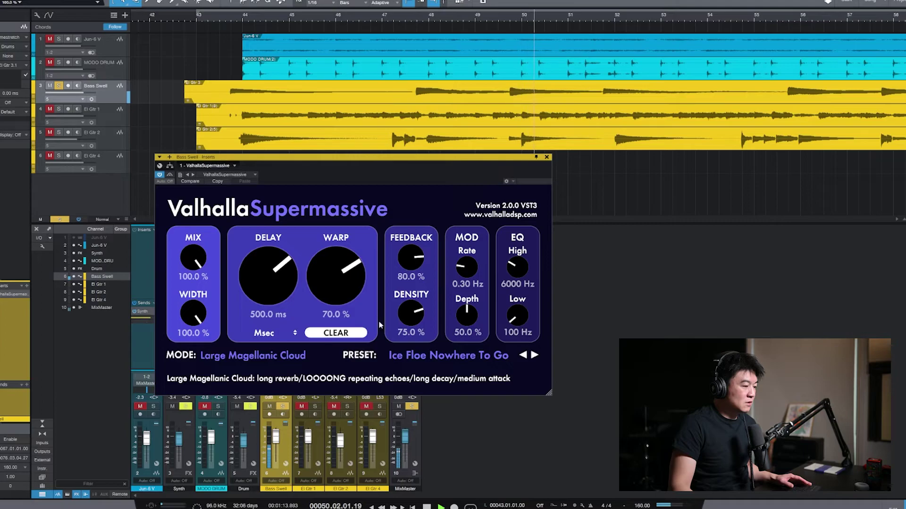
{"action": "key", "text": "space"}
Load the HollowFlangor preset from the flanging modulation presets, play the Bass Swell, and switch to MultiFlange during playback.
{"action": "left_click", "coordinate": [418, 357]}
{"action": "mouse_move", "coordinate": [425, 452]}
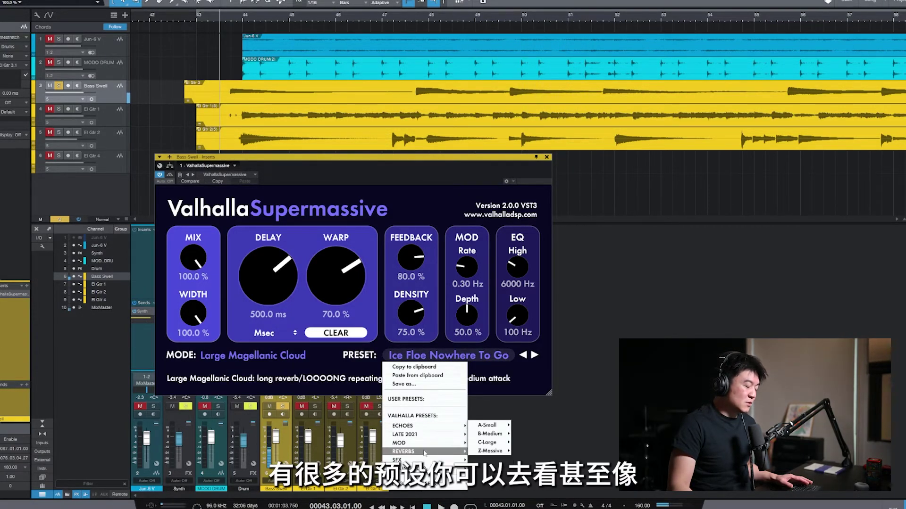
{"action": "mouse_move", "coordinate": [490, 426]}
{"action": "mouse_move", "coordinate": [491, 442]}
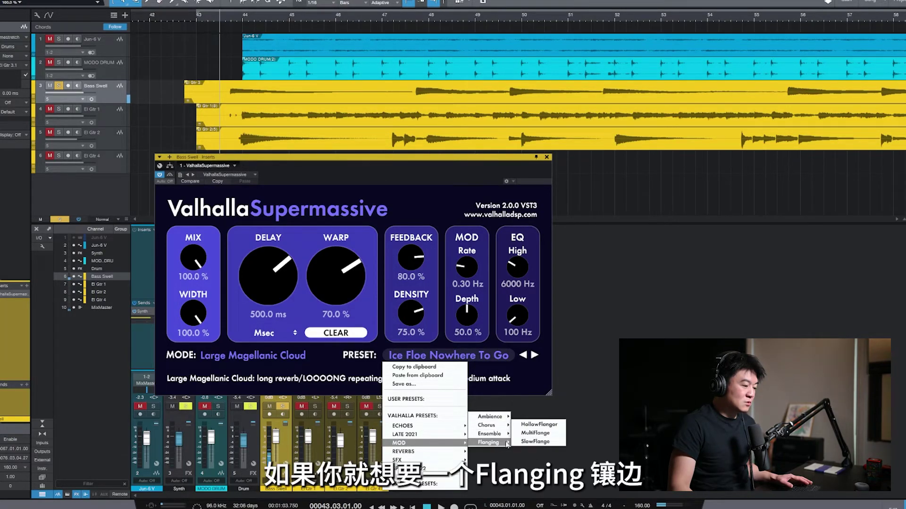
{"action": "left_click", "coordinate": [539, 424]}
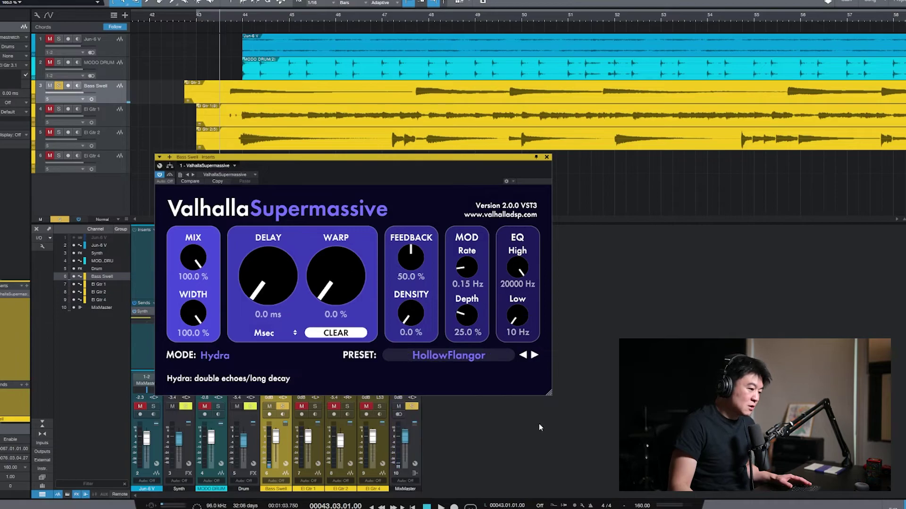
{"action": "key", "text": "space"}
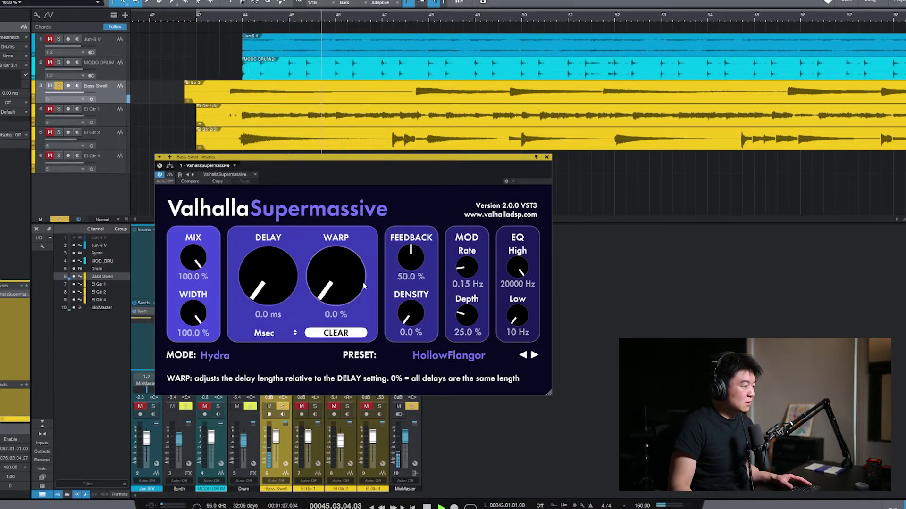
{"action": "left_click", "coordinate": [534, 356]}
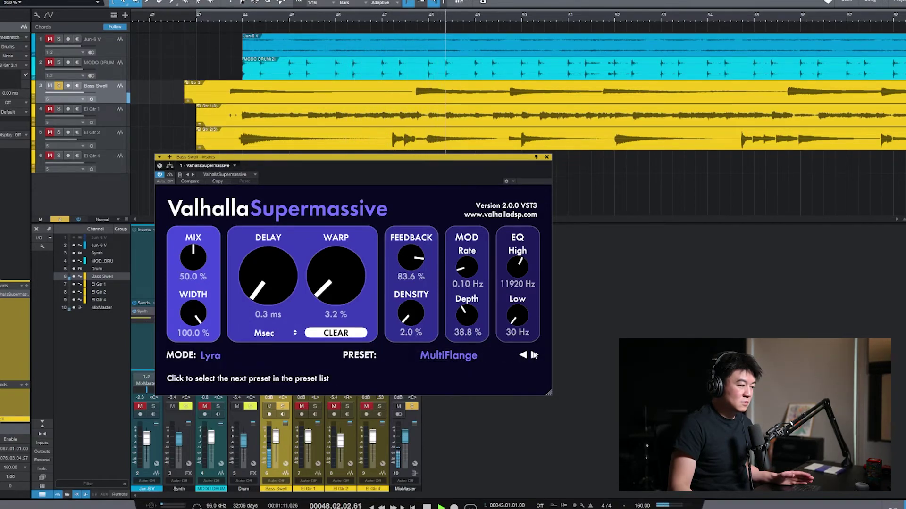
Switch to the SlowFlange preset during playback, listen to the Bass Swell through it, and stop playback.
{"action": "left_click", "coordinate": [534, 355]}
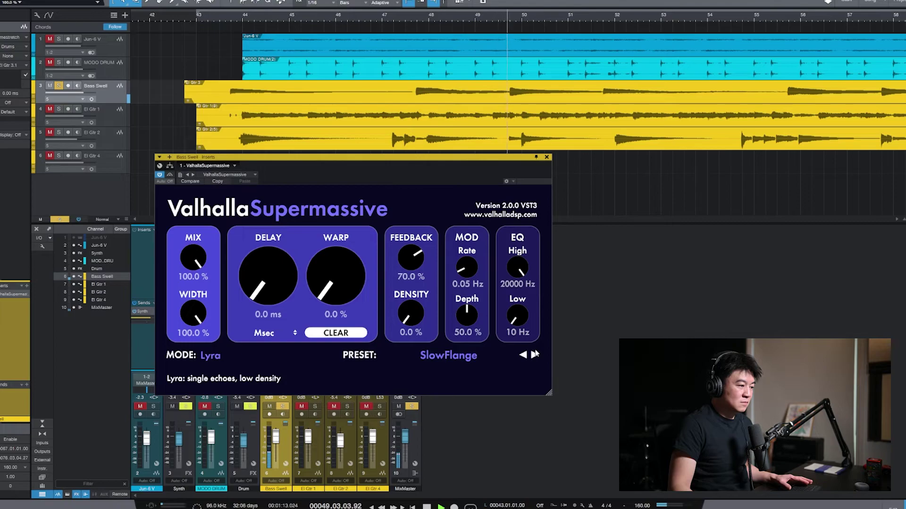
{"action": "key", "text": "space"}
Look through the Valhalla factory preset categories, including the Echoes subcategories, and keep the SlowFlange preset loaded.
{"action": "left_click", "coordinate": [438, 355]}
{"action": "mouse_move", "coordinate": [428, 433]}
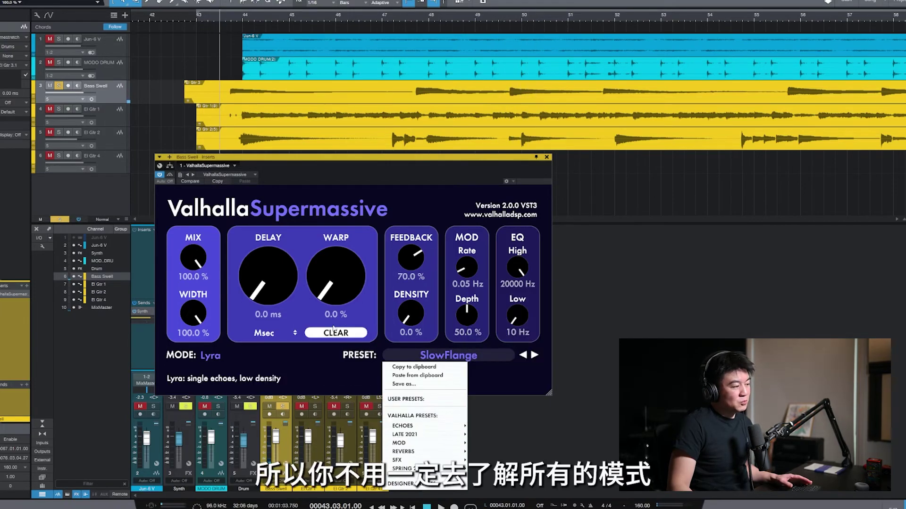
{"action": "left_click", "coordinate": [296, 358]}
{"action": "left_click", "coordinate": [302, 378]}
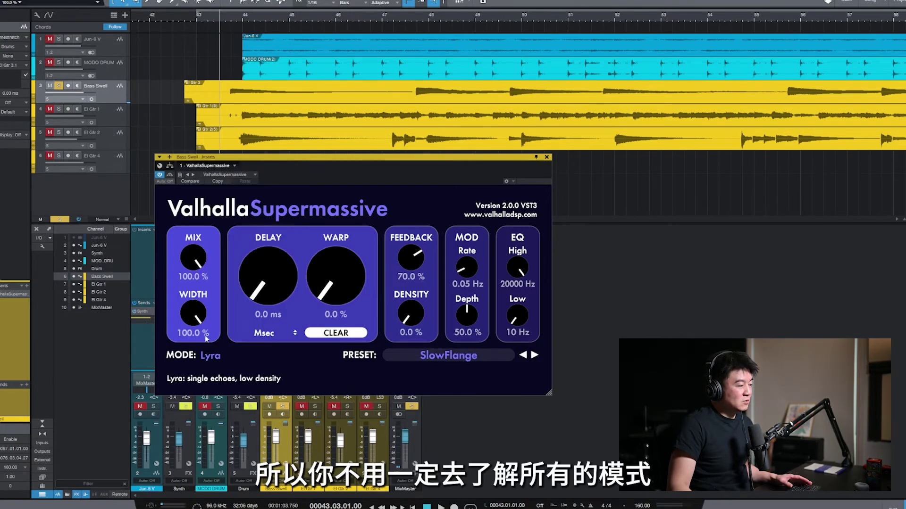
{"action": "left_click", "coordinate": [421, 356]}
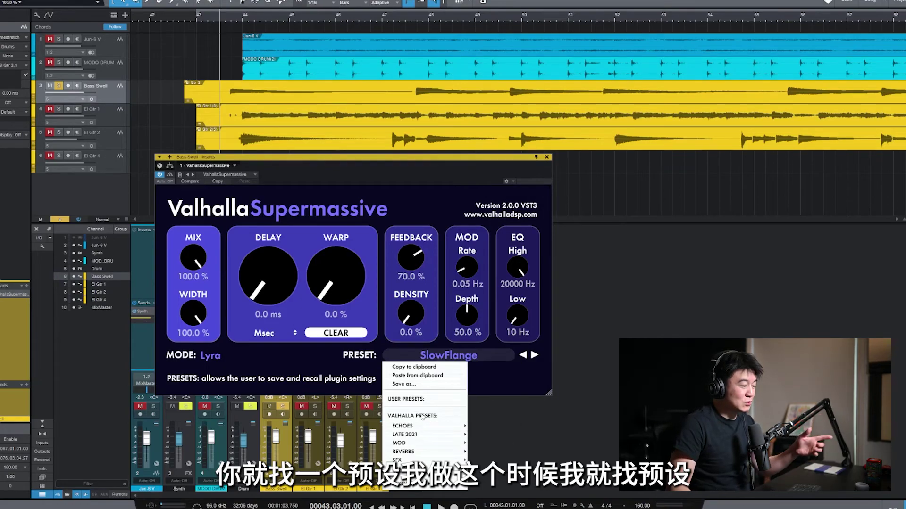
{"action": "mouse_move", "coordinate": [443, 427]}
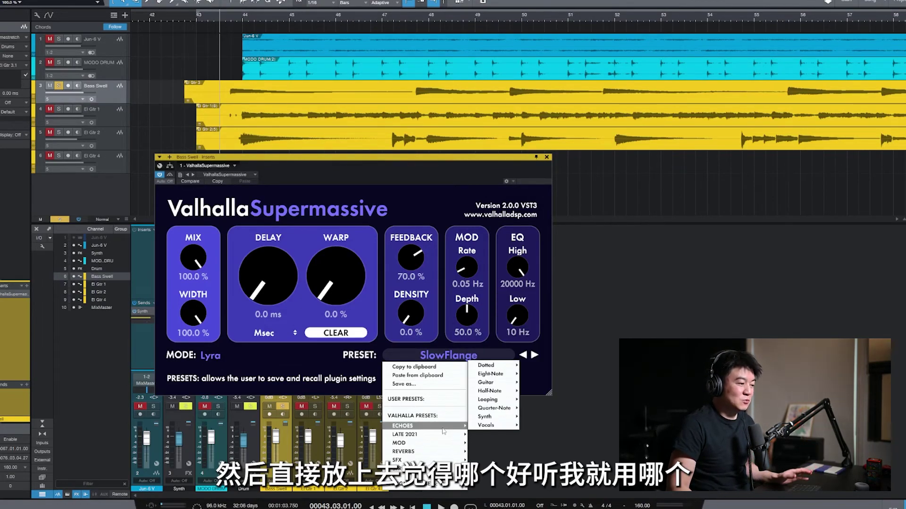
{"action": "left_click", "coordinate": [396, 345]}
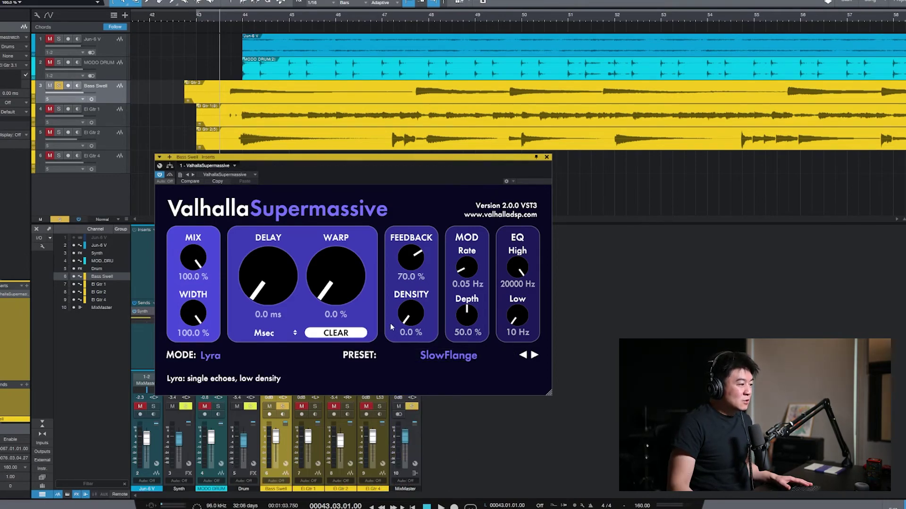
Look over the small reverb presets without loading one, and reposition and enlarge the plug-in window over the tracks.
{"action": "left_click", "coordinate": [432, 355]}
{"action": "mouse_move", "coordinate": [424, 452]}
{"action": "mouse_move", "coordinate": [488, 425]}
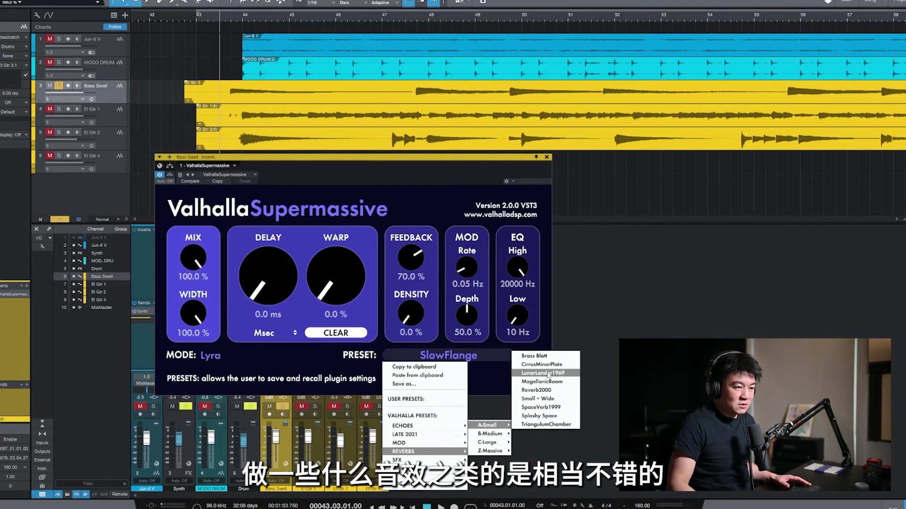
{"action": "left_click", "coordinate": [437, 208]}
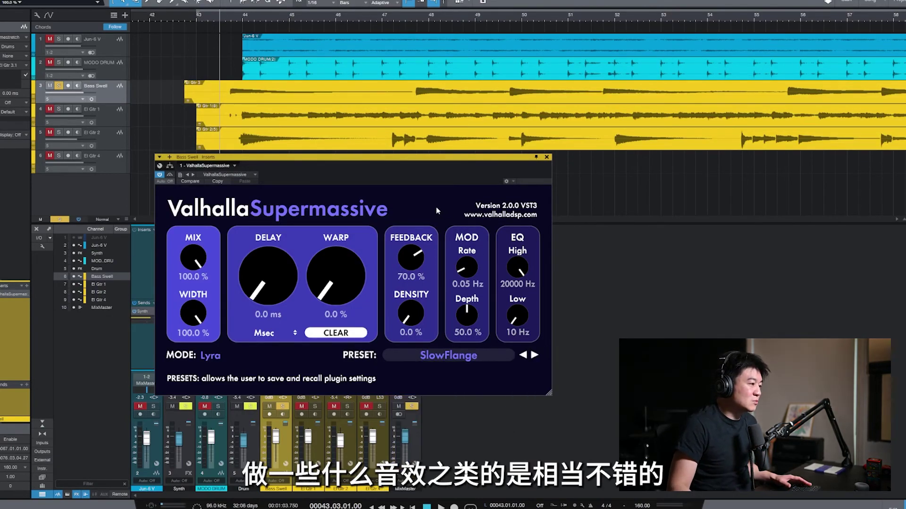
{"action": "left_click_drag", "start_coordinate": [414, 162], "coordinate": [363, 135]}
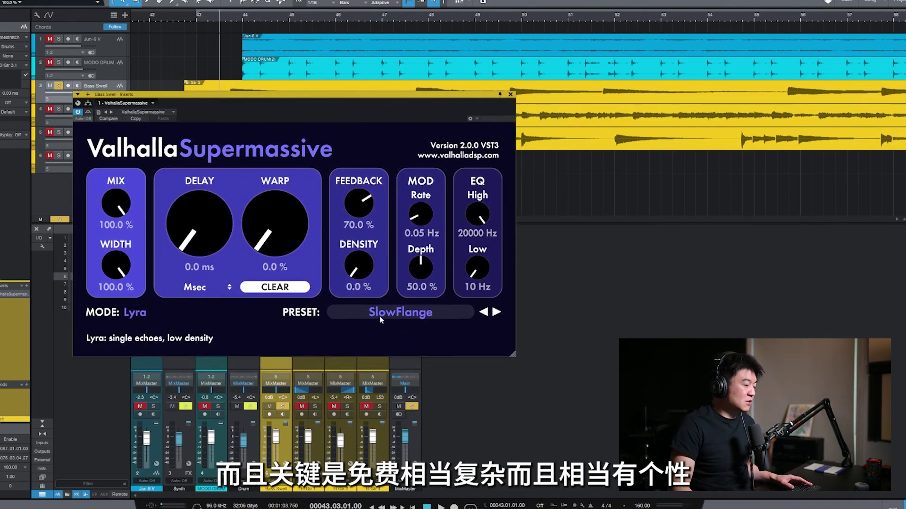